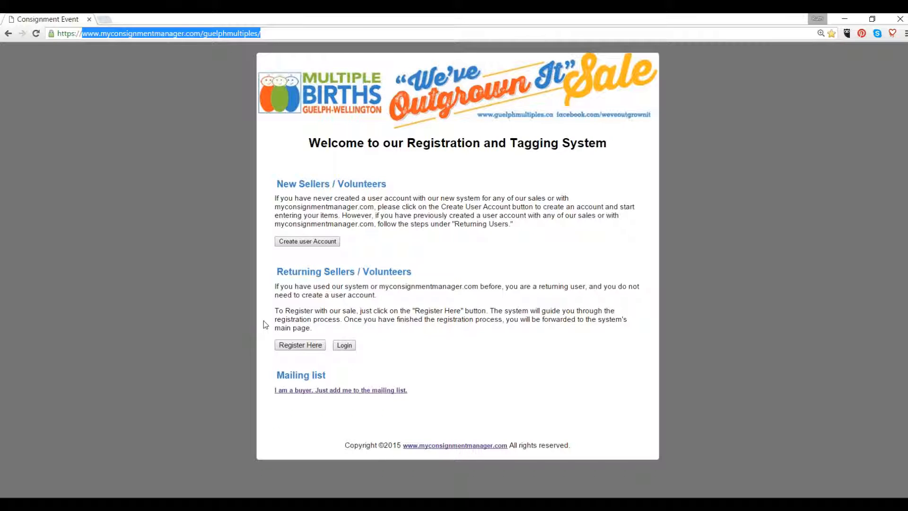
Step: Log in to the returning seller account with the user ID and account password
{"action": "left_click", "coordinate": [345, 346]}
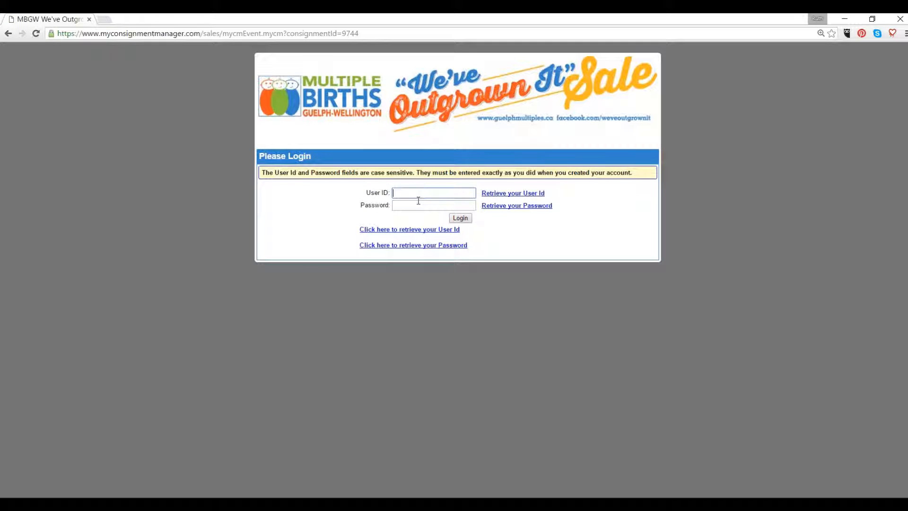
{"action": "type", "text": "rut"}
{"action": "left_click", "coordinate": [418, 204]}
{"action": "type", "text": "•••••••"}
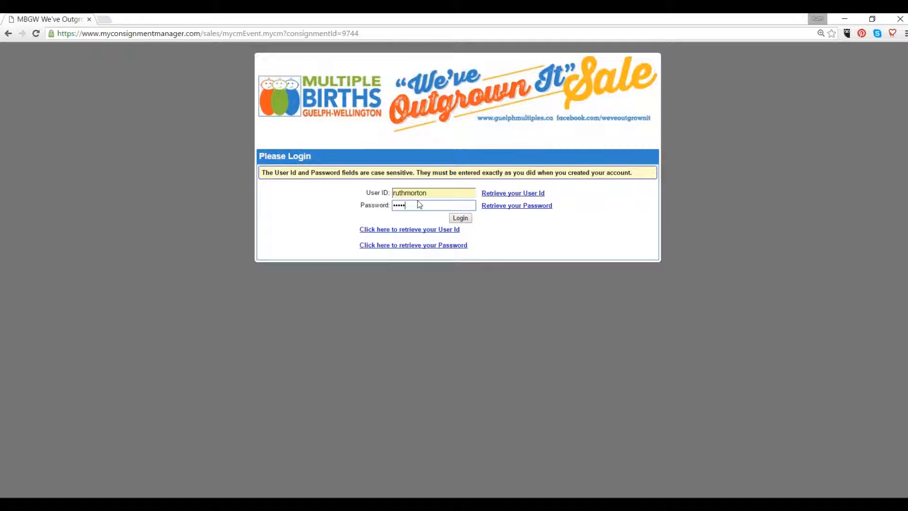
{"action": "key", "text": "Return"}
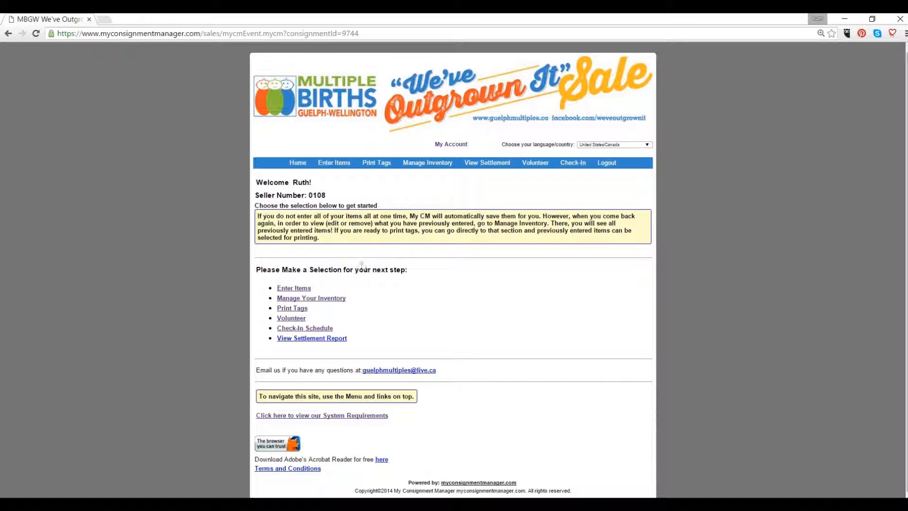
Step: Check the seller number, then examine the Acrobat Reader and DeskJet Printer entries in the system requirements and close them
{"action": "double_click", "coordinate": [325, 195]}
{"action": "left_click", "coordinate": [314, 197]}
{"action": "left_click", "coordinate": [339, 420]}
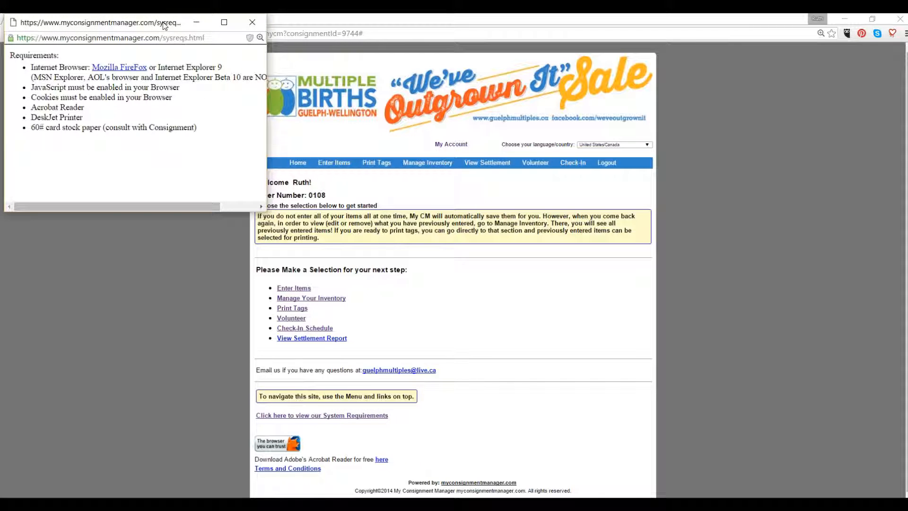
{"action": "left_click_drag", "start_coordinate": [164, 25], "coordinate": [313, 94]}
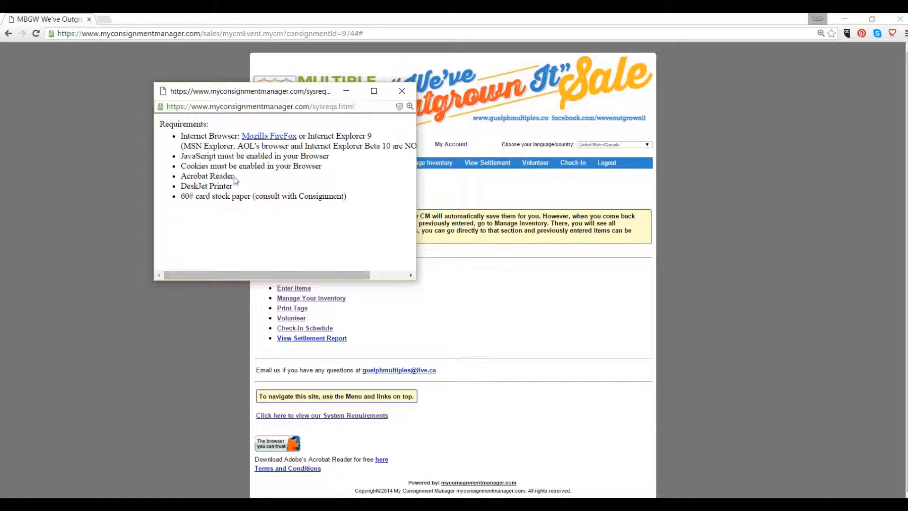
{"action": "left_click_drag", "start_coordinate": [234, 176], "coordinate": [183, 183]}
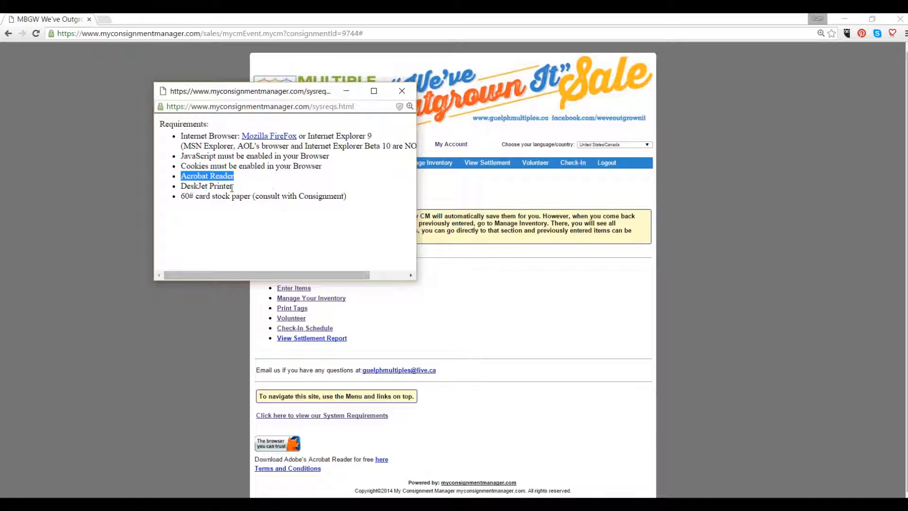
{"action": "left_click_drag", "start_coordinate": [232, 186], "coordinate": [182, 185]}
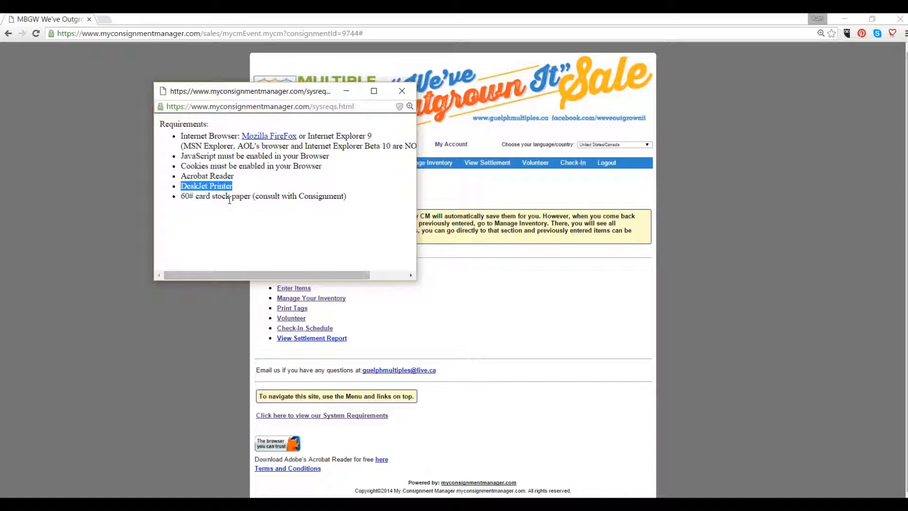
{"action": "left_click", "coordinate": [401, 92]}
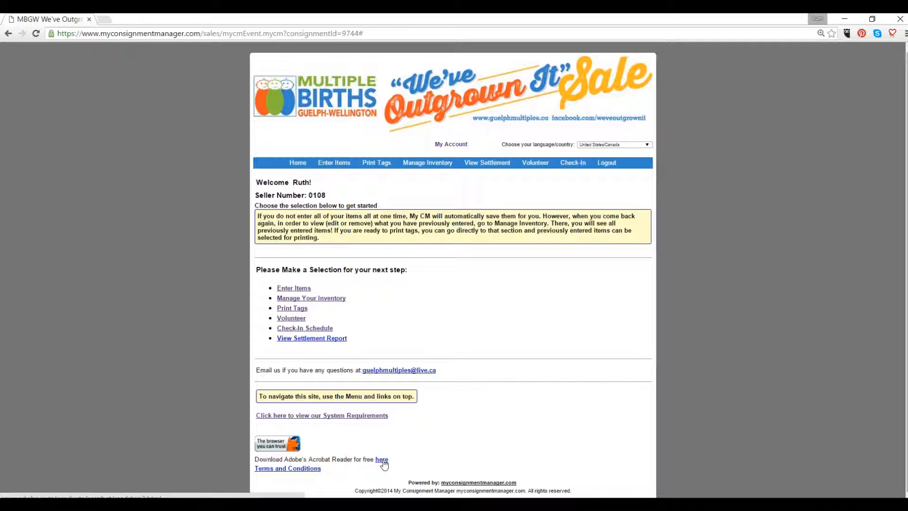
Step: Open item entry and add 20 identical items priced at 1.00 with the Power Tagger
{"action": "left_click", "coordinate": [296, 289]}
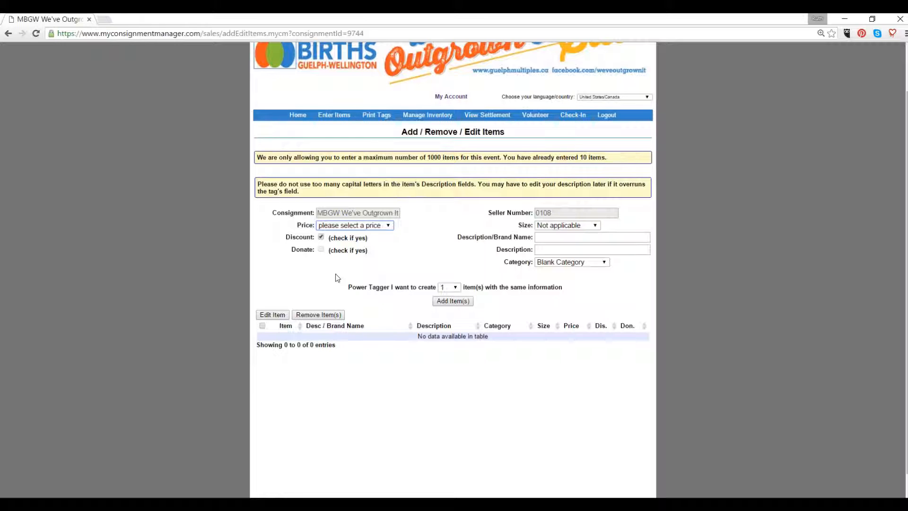
{"action": "left_click", "coordinate": [371, 227]}
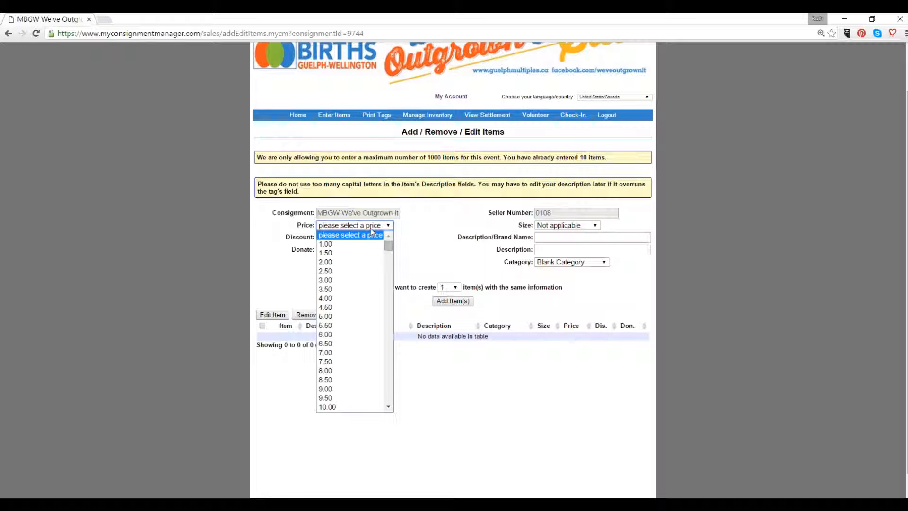
{"action": "left_click", "coordinate": [337, 244]}
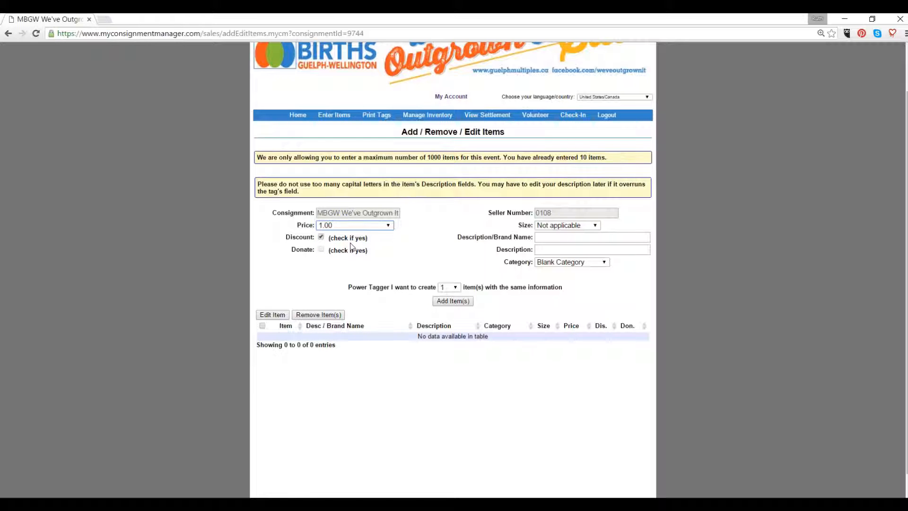
{"action": "left_click", "coordinate": [456, 287]}
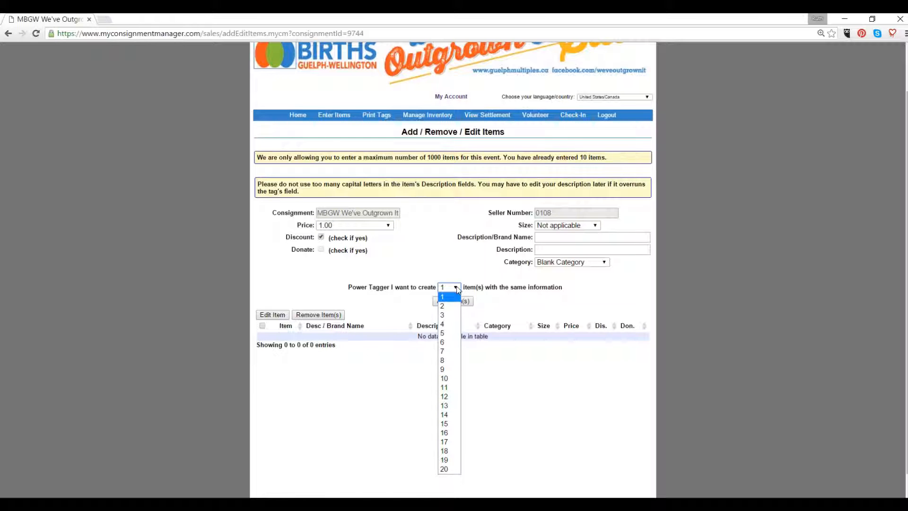
{"action": "left_click", "coordinate": [449, 469]}
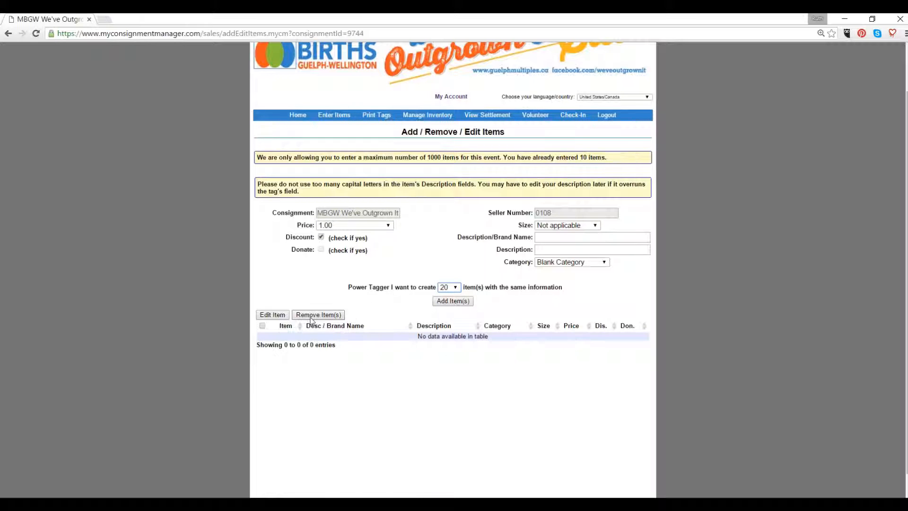
{"action": "left_click", "coordinate": [443, 303]}
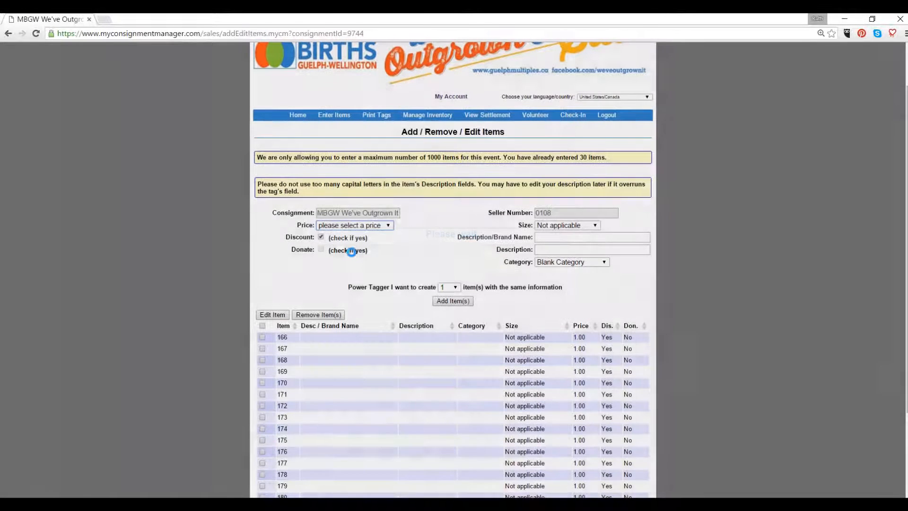
Step: Add two more batches of 20 identical items each, priced at 1.00
{"action": "left_click", "coordinate": [387, 228]}
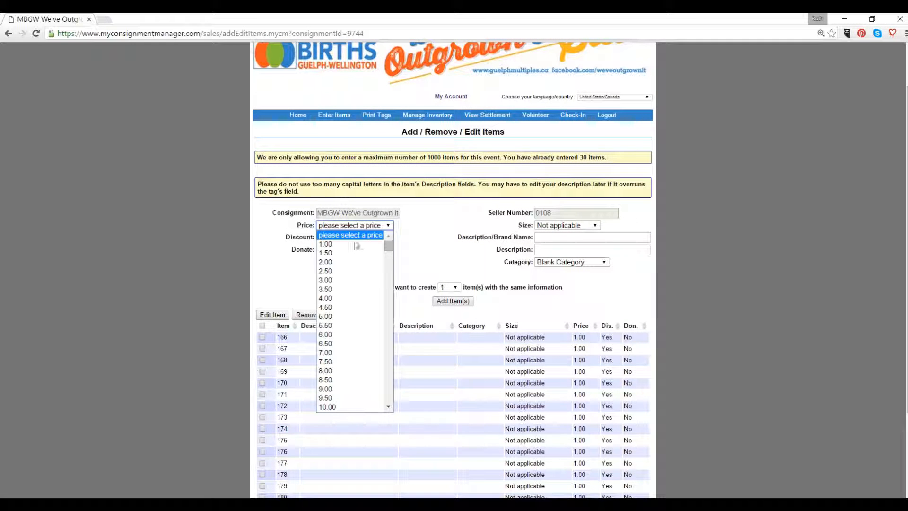
{"action": "left_click", "coordinate": [357, 244]}
{"action": "left_click", "coordinate": [455, 288]}
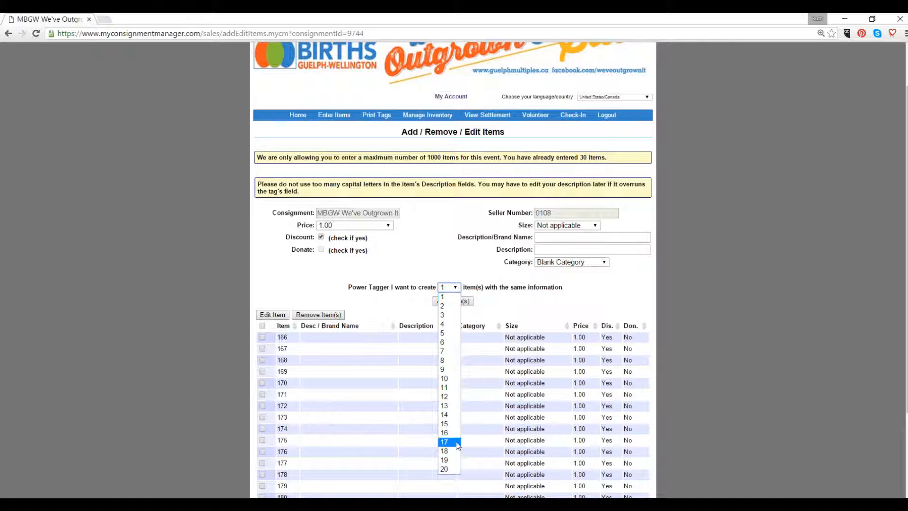
{"action": "left_click", "coordinate": [447, 469]}
{"action": "left_click", "coordinate": [451, 301]}
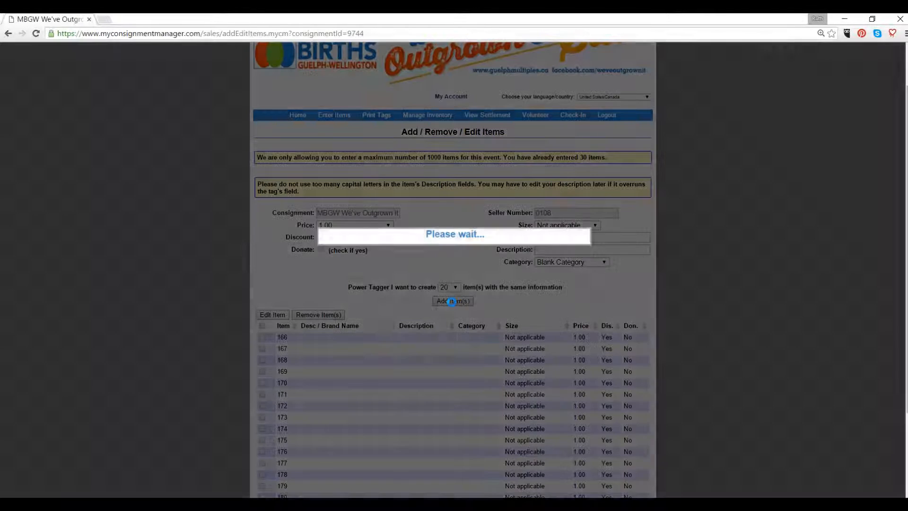
{"action": "left_click", "coordinate": [383, 226]}
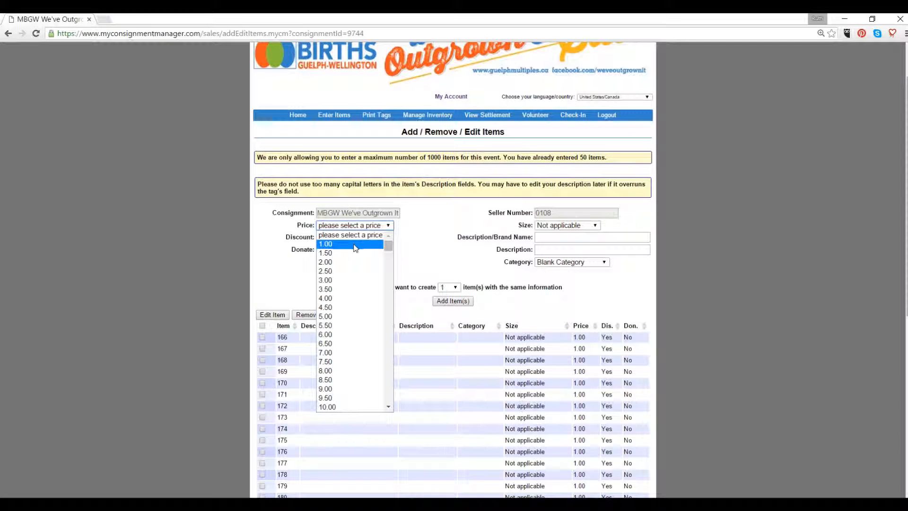
{"action": "left_click", "coordinate": [355, 248]}
{"action": "left_click", "coordinate": [455, 287]}
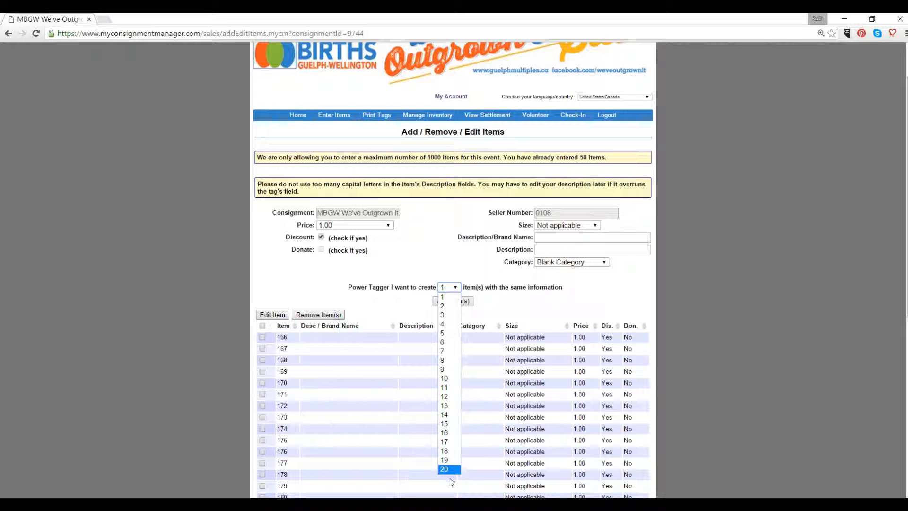
{"action": "left_click", "coordinate": [452, 469]}
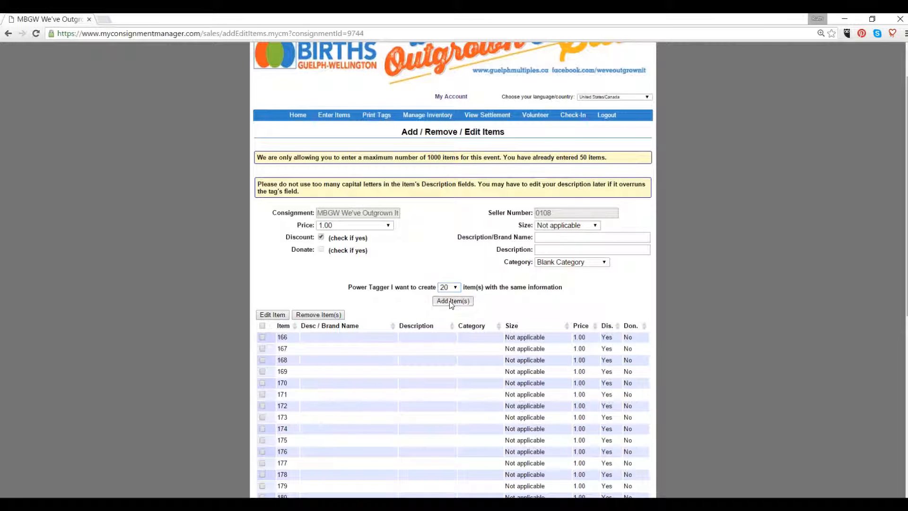
{"action": "left_click", "coordinate": [451, 301]}
Step: Add a further batch of 17 identical items priced at 1.00
{"action": "left_click", "coordinate": [384, 227]}
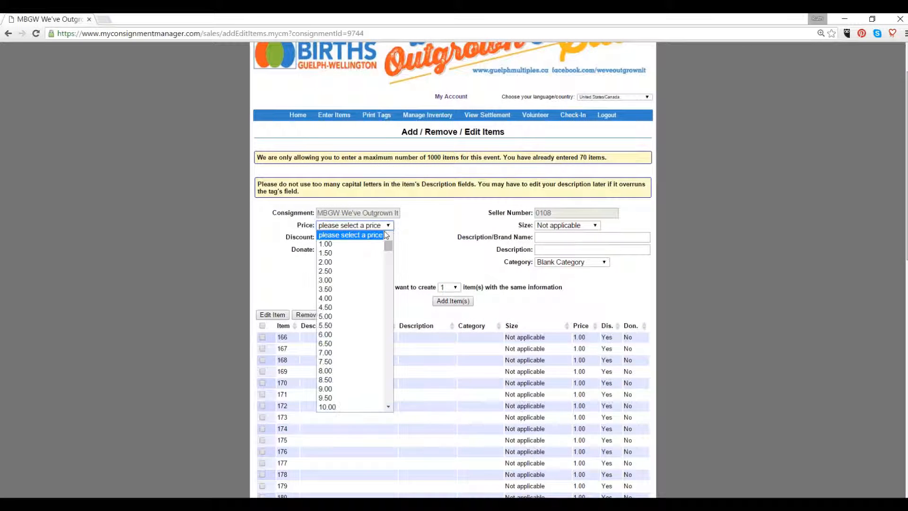
{"action": "left_click", "coordinate": [331, 243]}
{"action": "left_click", "coordinate": [449, 287]}
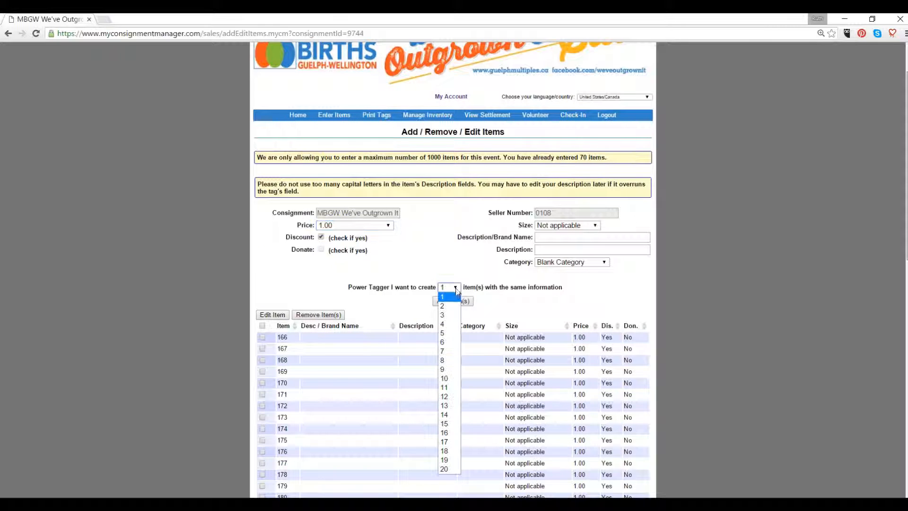
{"action": "left_click", "coordinate": [445, 442]}
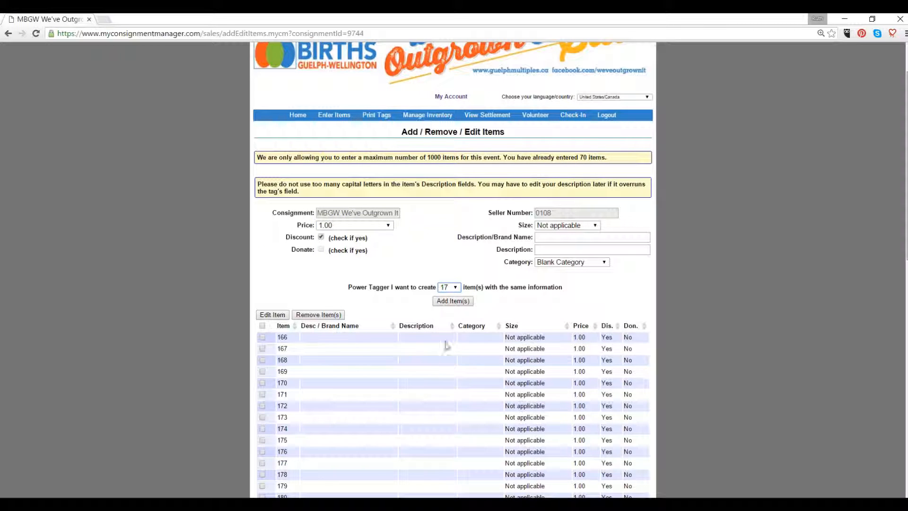
{"action": "left_click", "coordinate": [453, 302]}
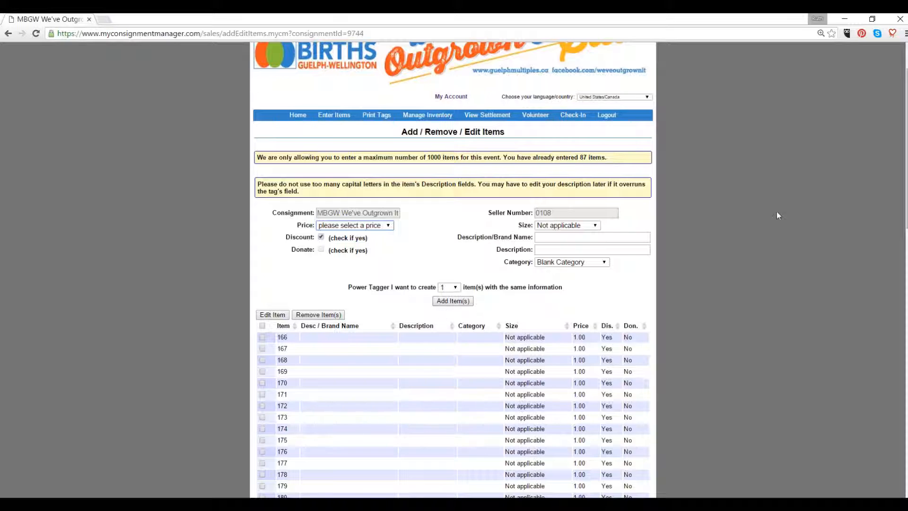
Step: Review the list of added items, select all of them and permanently delete them
{"action": "scroll", "coordinate": [823, 254], "scroll_direction": "down", "scroll_amount": 1}
{"action": "scroll", "coordinate": [823, 254], "scroll_direction": "down", "scroll_amount": 8}
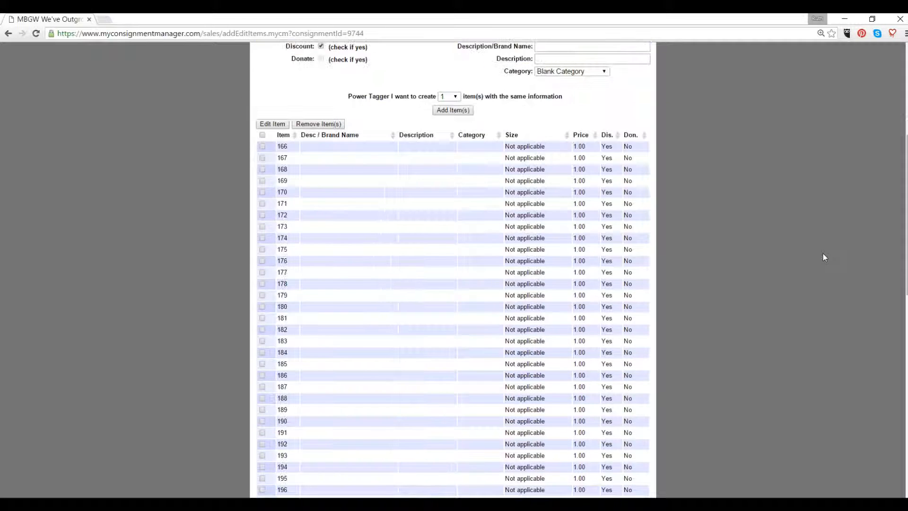
{"action": "scroll", "coordinate": [823, 257], "scroll_direction": "down", "scroll_amount": 3}
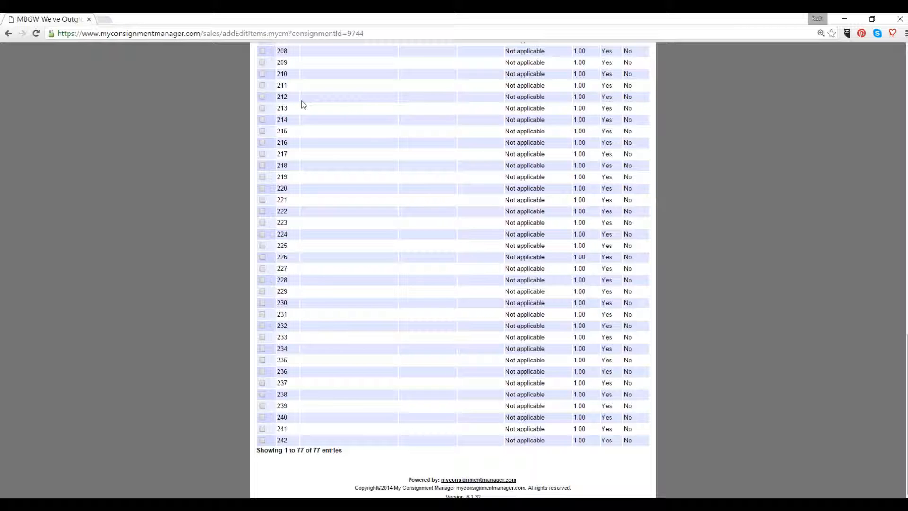
{"action": "scroll", "coordinate": [705, 198], "scroll_direction": "up", "scroll_amount": 1}
{"action": "scroll", "coordinate": [704, 198], "scroll_direction": "up", "scroll_amount": 15}
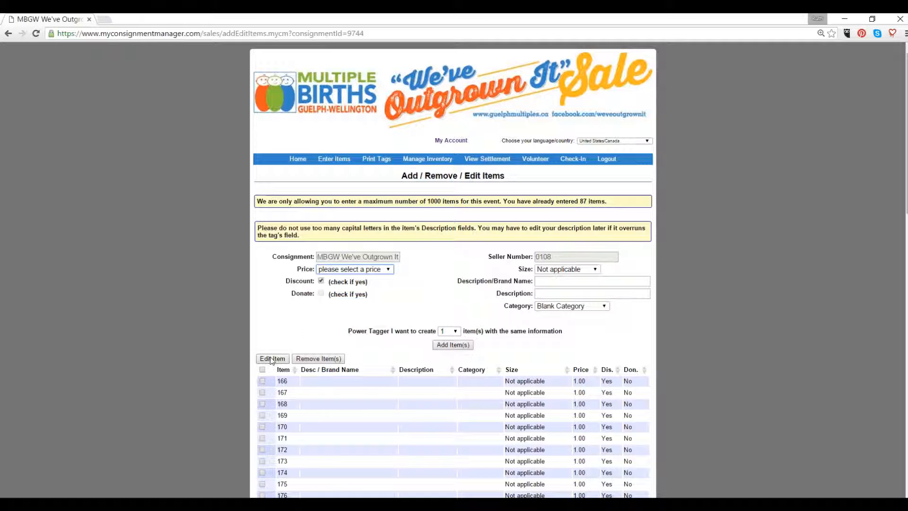
{"action": "left_click", "coordinate": [262, 370]}
{"action": "scroll", "coordinate": [805, 297], "scroll_direction": "down", "scroll_amount": 5}
{"action": "scroll", "coordinate": [805, 295], "scroll_direction": "down", "scroll_amount": 10}
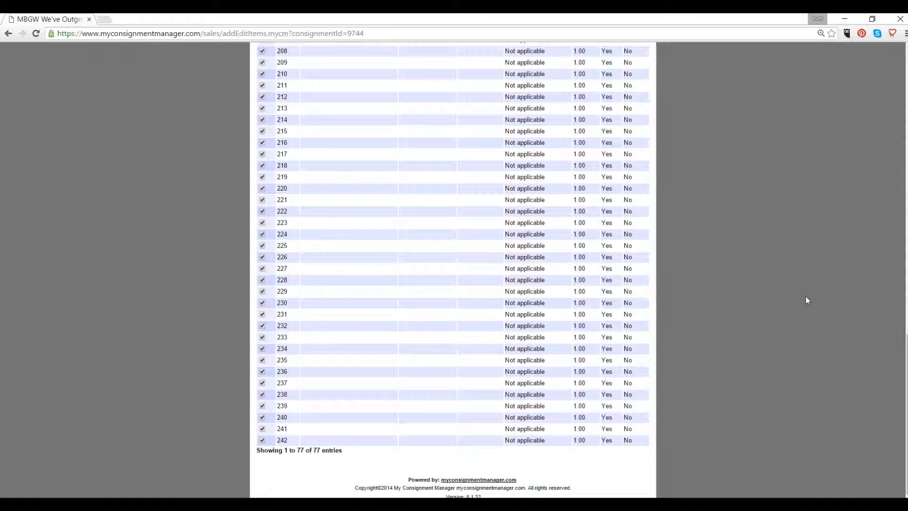
{"action": "scroll", "coordinate": [795, 342], "scroll_direction": "up", "scroll_amount": 14}
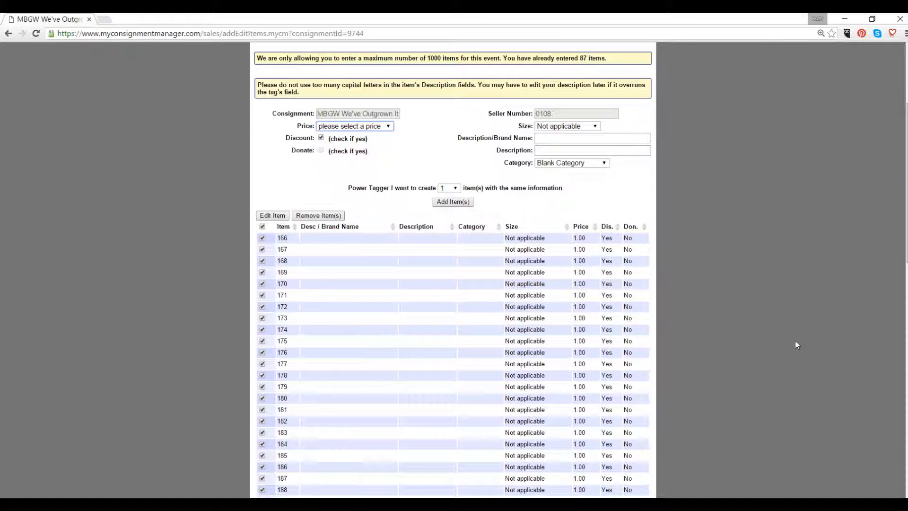
{"action": "left_click", "coordinate": [323, 216]}
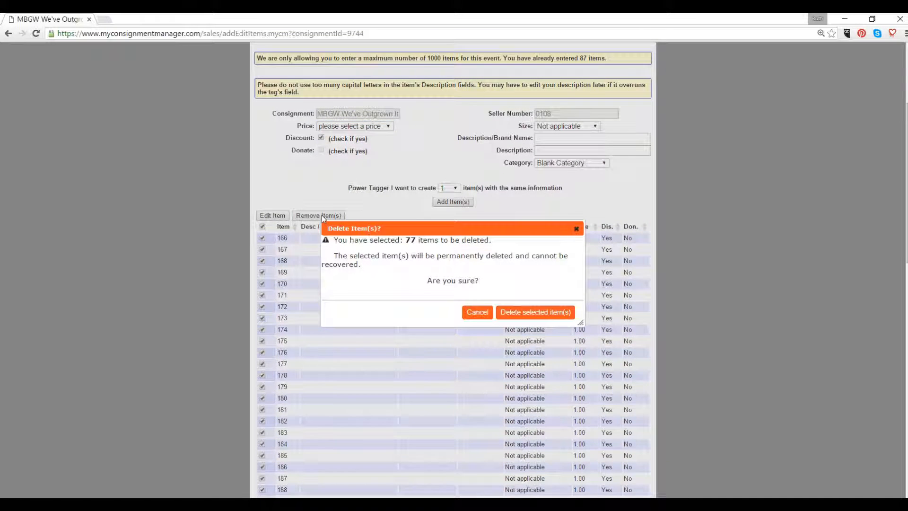
{"action": "left_click", "coordinate": [514, 311]}
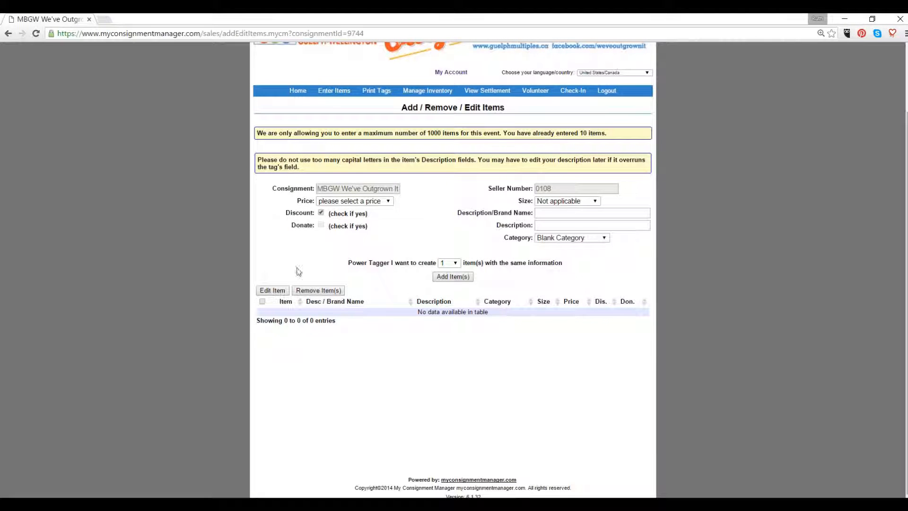
Step: Set the new item's price to 1.00 and toggle its discount option, leaving the discount enabled
{"action": "left_click", "coordinate": [330, 202]}
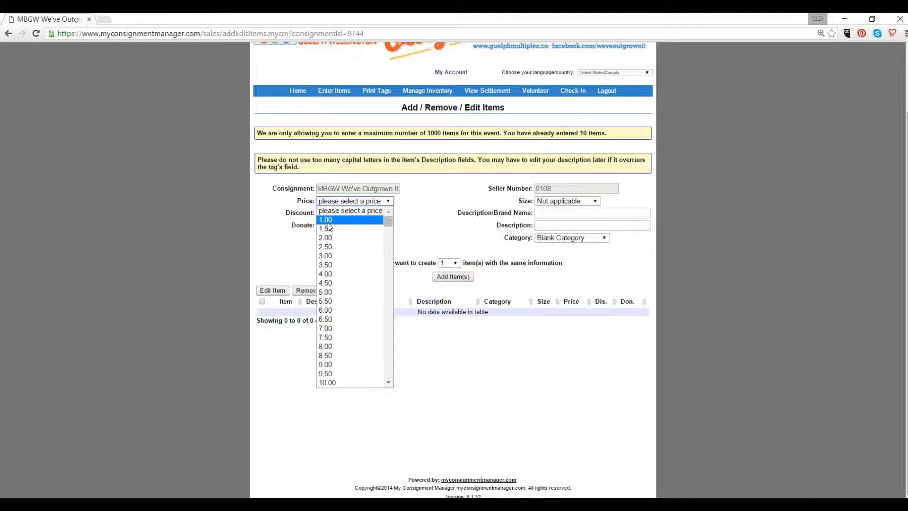
{"action": "left_click", "coordinate": [328, 220]}
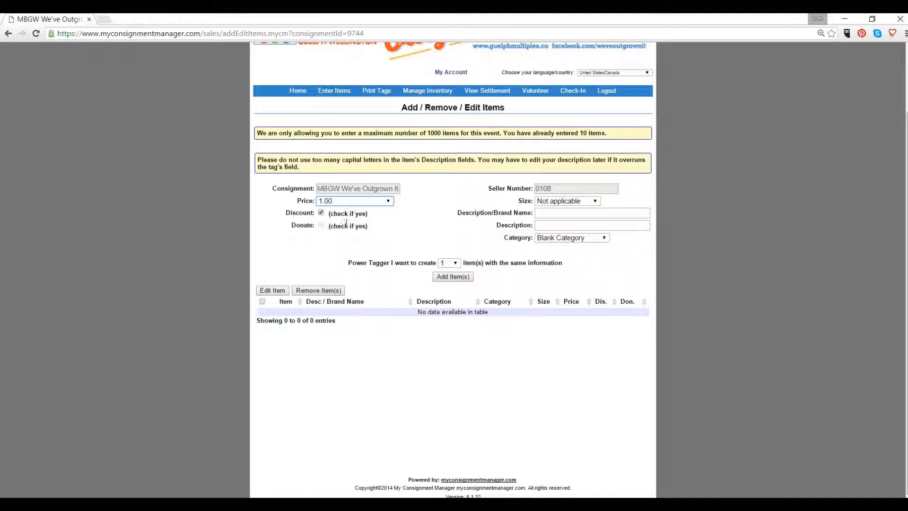
{"action": "left_click", "coordinate": [321, 212]}
{"action": "left_click", "coordinate": [321, 213]}
{"action": "left_click", "coordinate": [321, 214]}
Step: Set the new item's size to 4T
{"action": "left_click", "coordinate": [558, 202]}
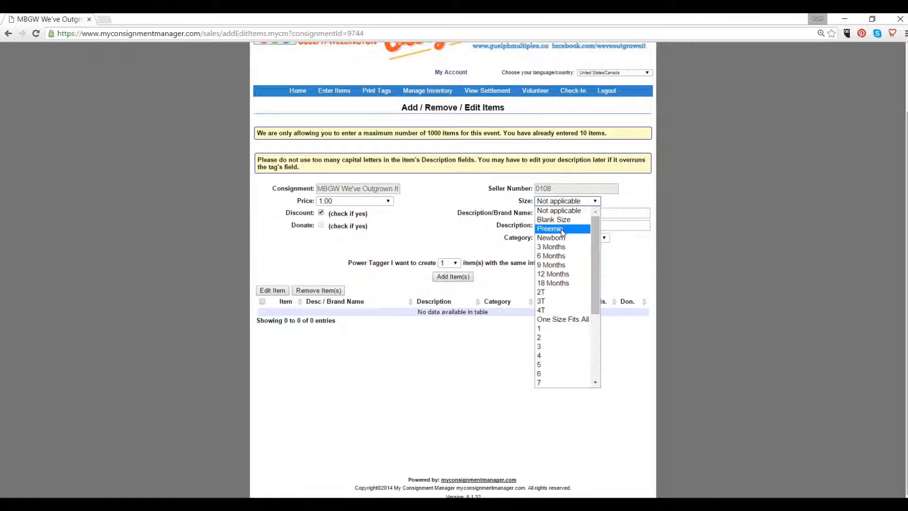
{"action": "left_click_drag", "start_coordinate": [594, 286], "coordinate": [594, 315]}
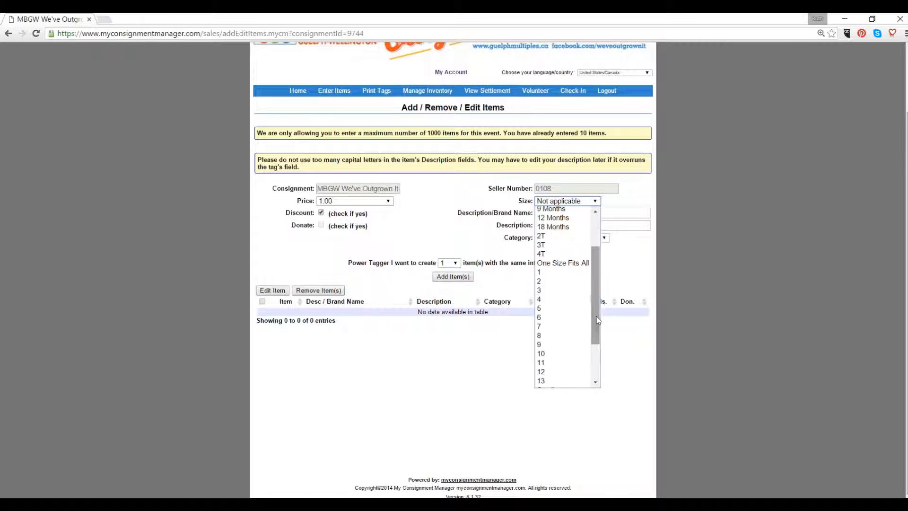
{"action": "left_click", "coordinate": [553, 303]}
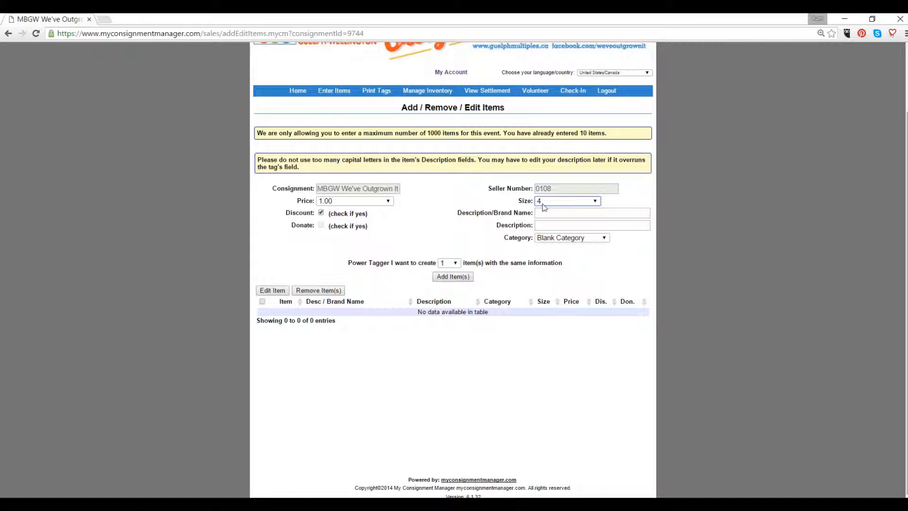
{"action": "left_click", "coordinate": [543, 204]}
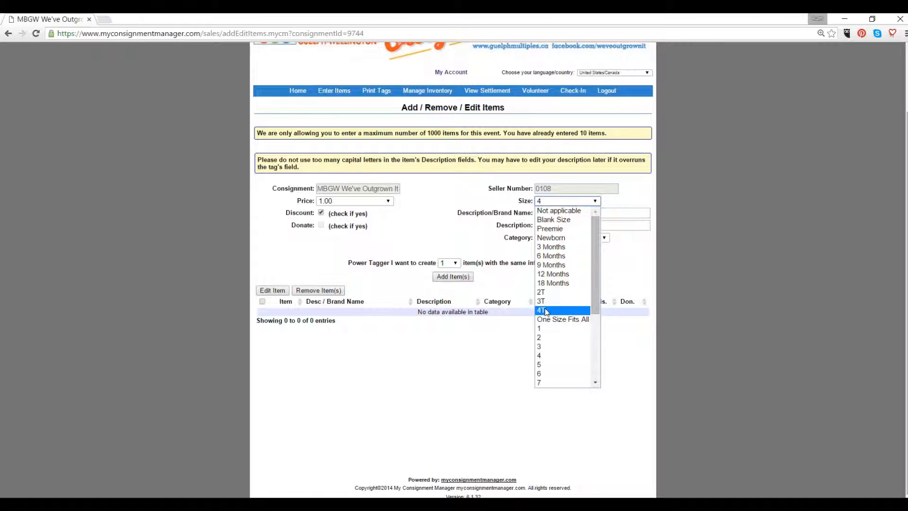
{"action": "left_click", "coordinate": [547, 309]}
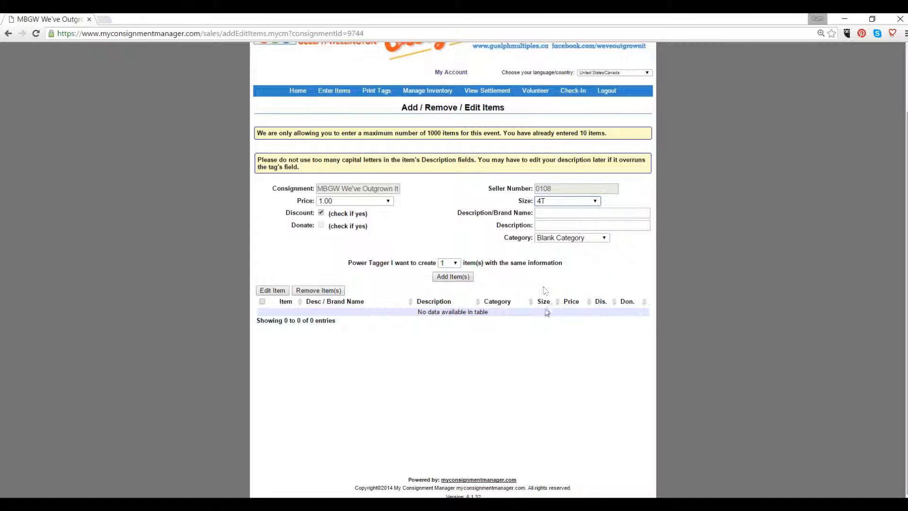
{"action": "left_click", "coordinate": [547, 214]}
{"action": "type", "text": "shorts"}
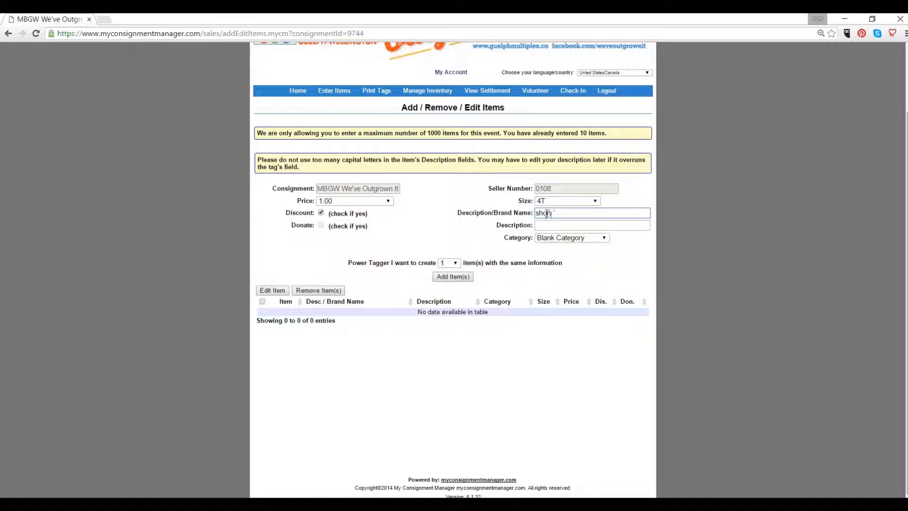
{"action": "left_click", "coordinate": [569, 238]}
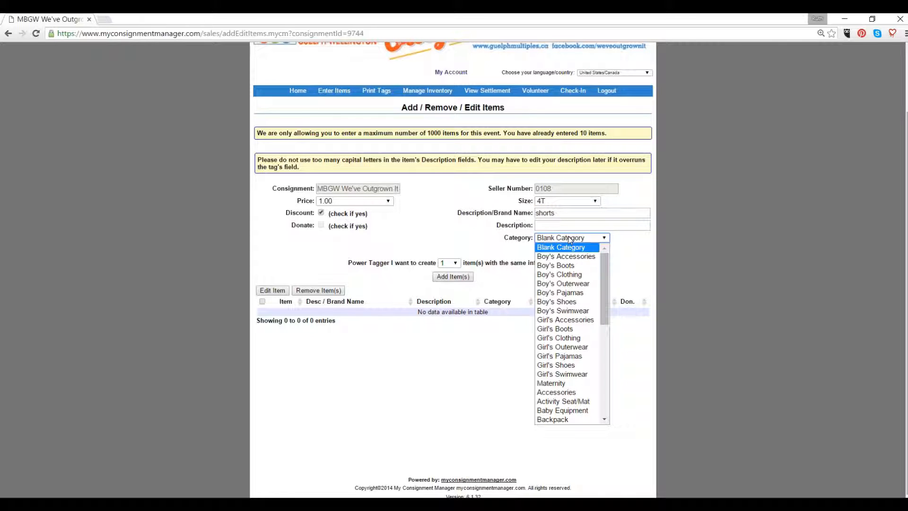
{"action": "left_click_drag", "start_coordinate": [558, 216], "coordinate": [517, 210]}
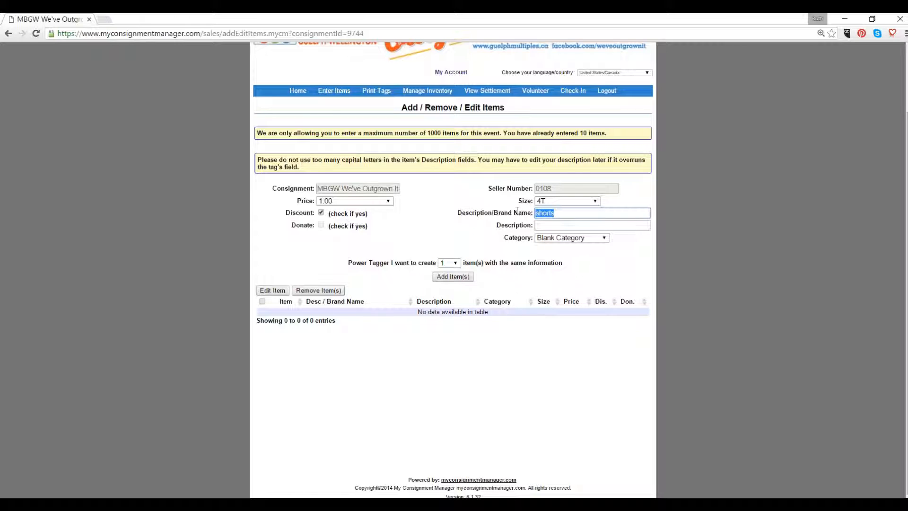
{"action": "key", "text": "BackSpace"}
Step: Set the category to Boy's Clothing and add a batch of 10 identical items
{"action": "left_click", "coordinate": [578, 238]}
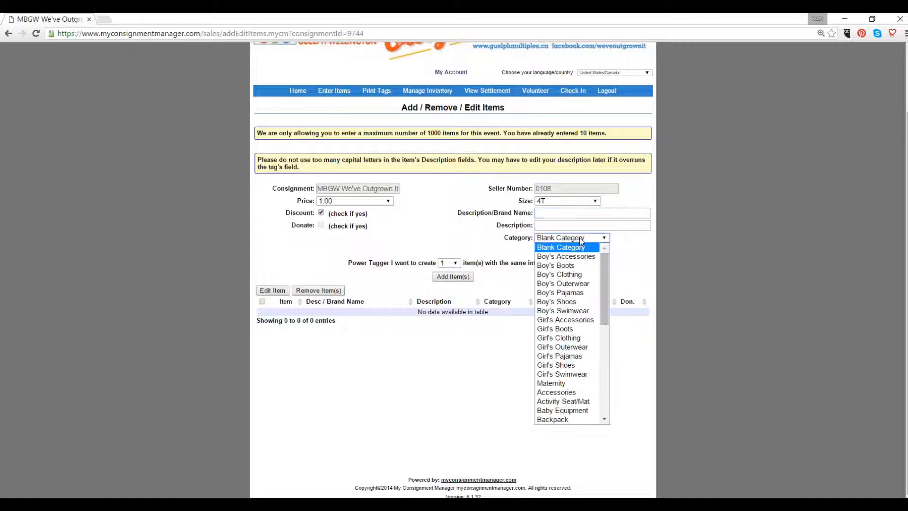
{"action": "left_click", "coordinate": [578, 275]}
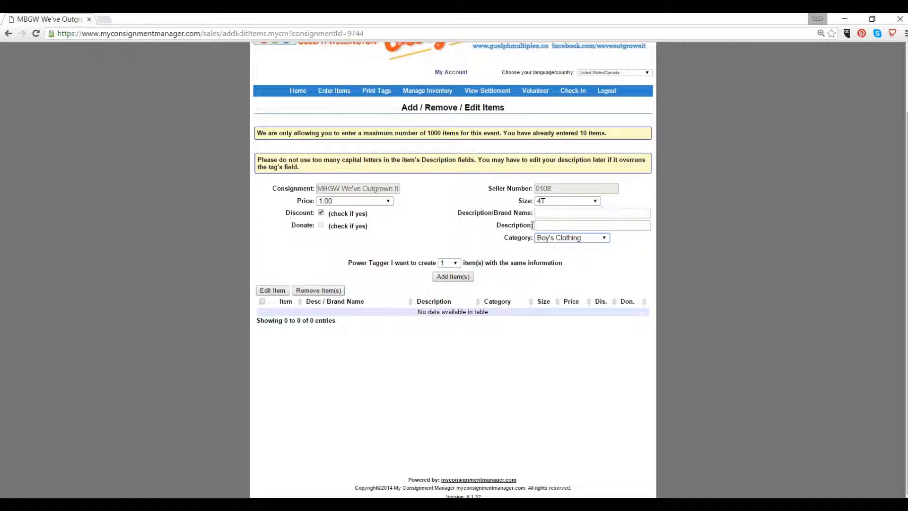
{"action": "left_click", "coordinate": [457, 264]}
{"action": "left_click", "coordinate": [449, 354]}
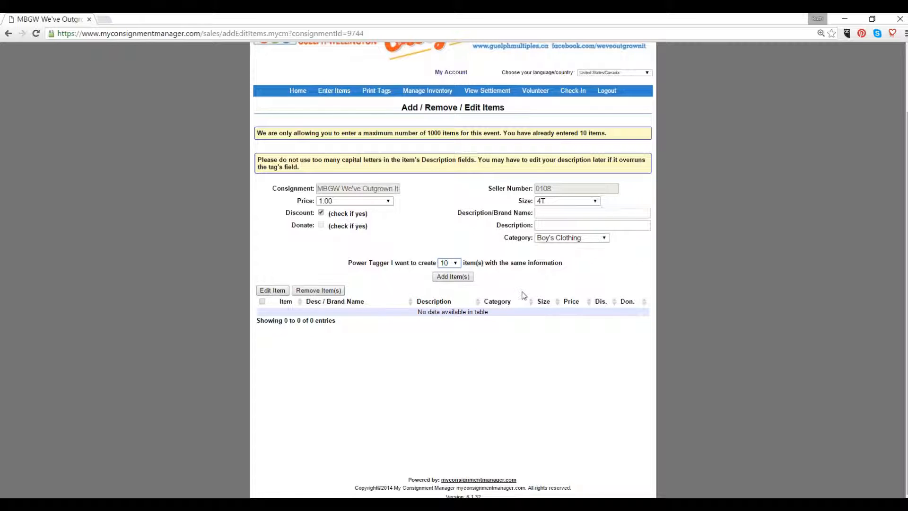
{"action": "left_click", "coordinate": [453, 277]}
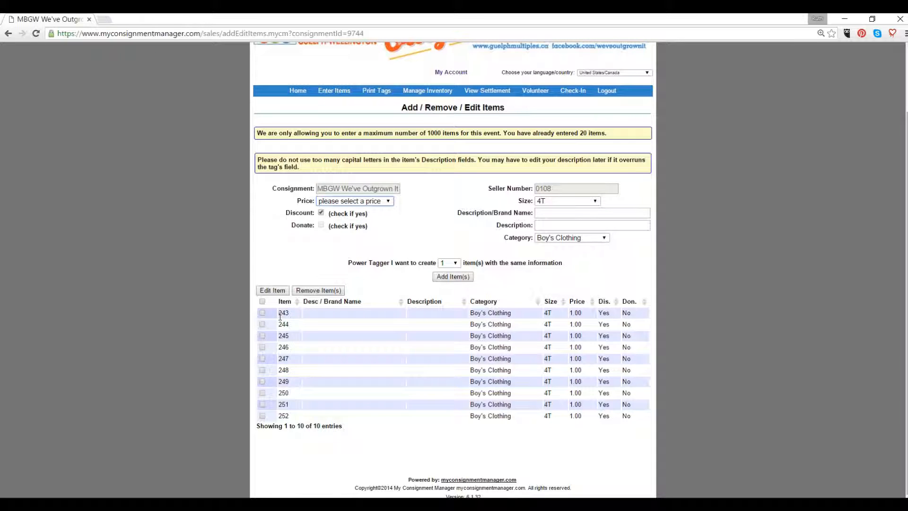
Step: Set the next item's price to 2.00 and size to 6, keeping the Boy's Clothing category
{"action": "left_click_drag", "start_coordinate": [279, 313], "coordinate": [288, 314]}
{"action": "left_click", "coordinate": [344, 200]}
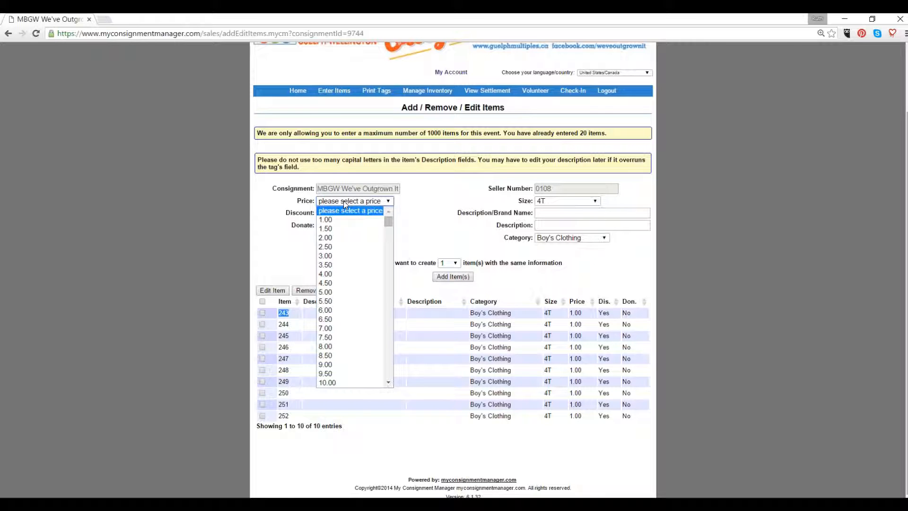
{"action": "left_click", "coordinate": [331, 238]}
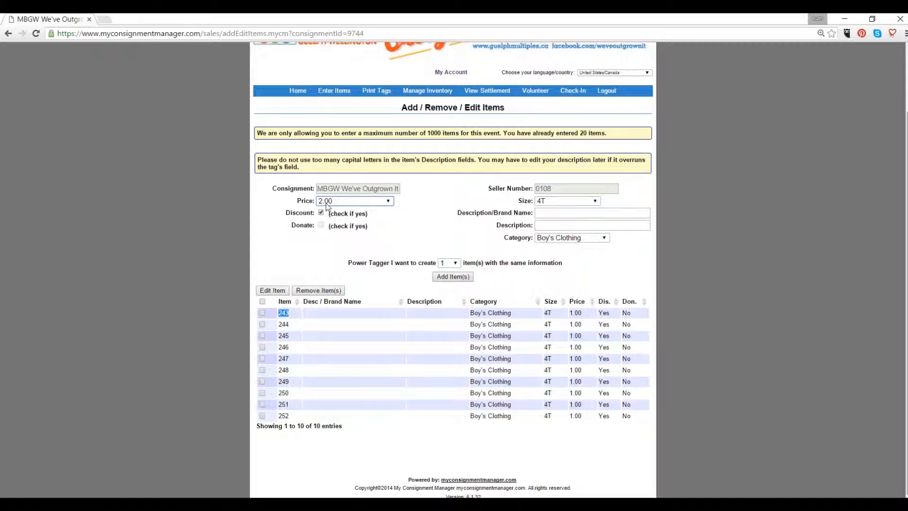
{"action": "left_click", "coordinate": [555, 204]}
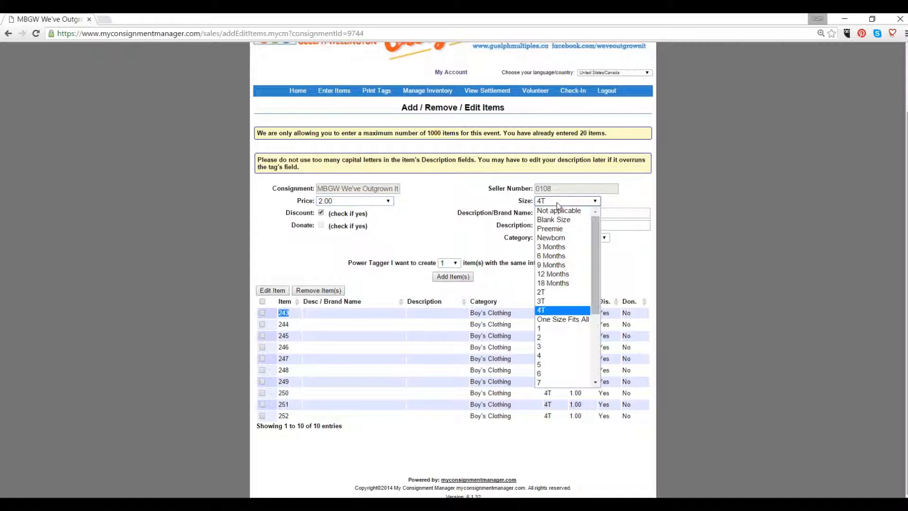
{"action": "left_click", "coordinate": [541, 375]}
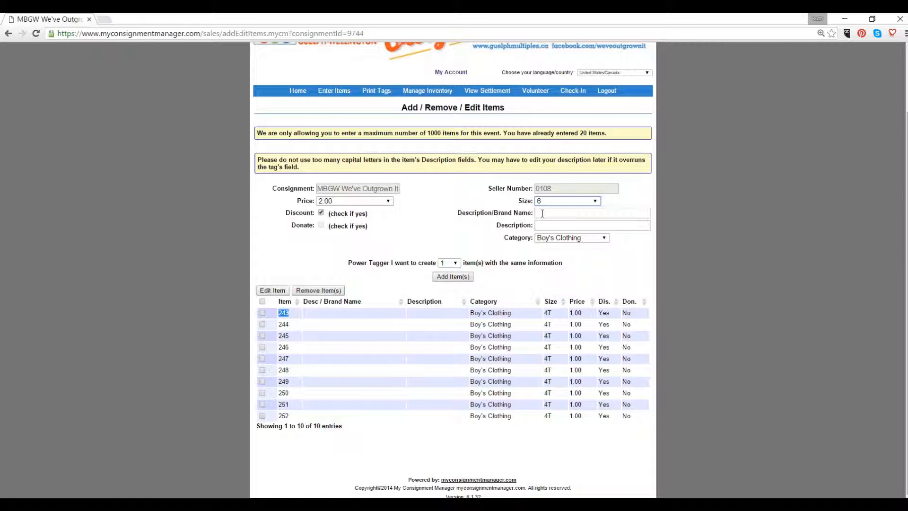
{"action": "left_click", "coordinate": [597, 237]}
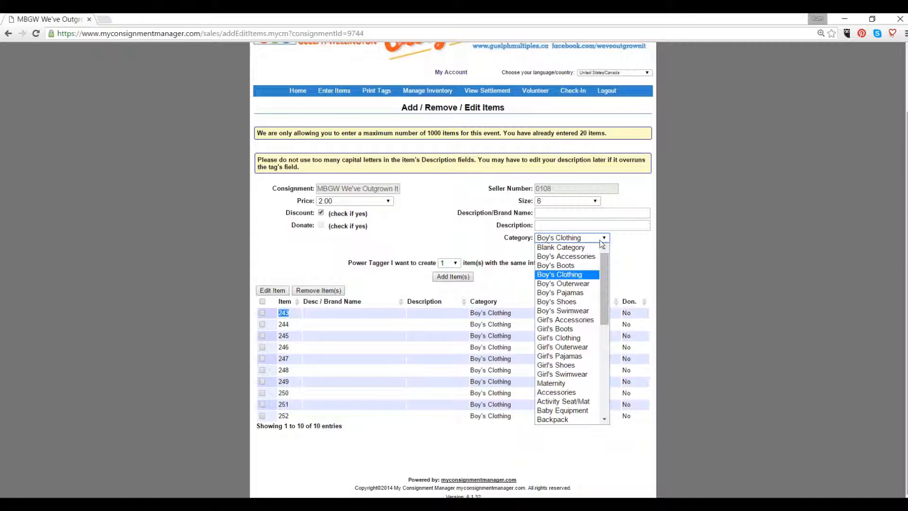
{"action": "left_click", "coordinate": [616, 255]}
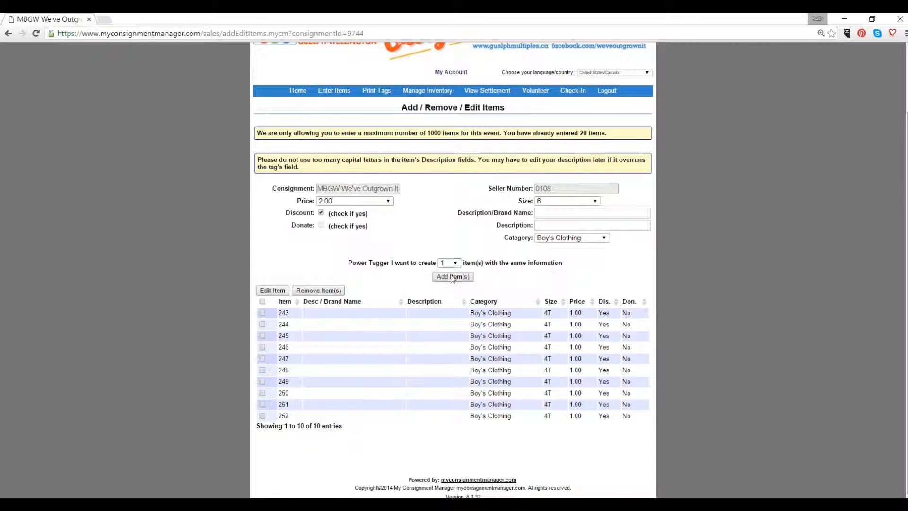
Step: Add 20 identical items with the entered details and review the resulting item list
{"action": "left_click", "coordinate": [452, 277]}
{"action": "left_click", "coordinate": [457, 264]}
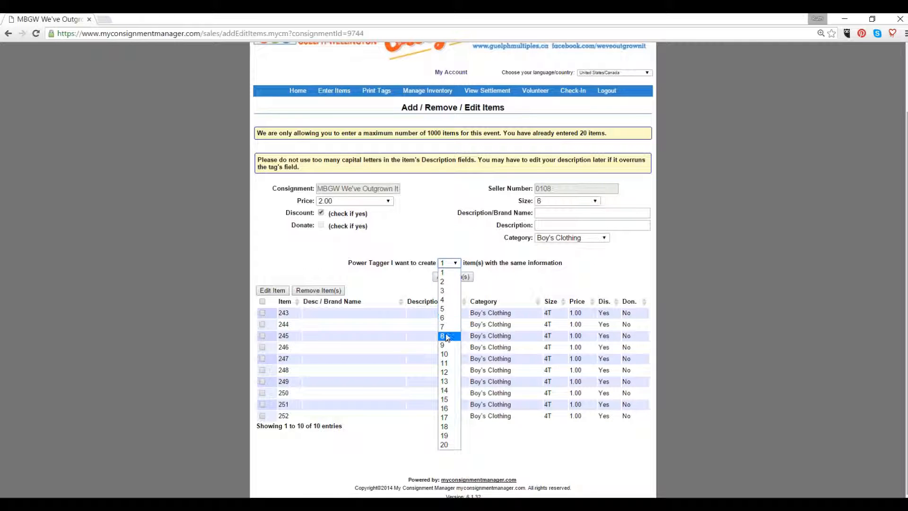
{"action": "left_click", "coordinate": [446, 445]}
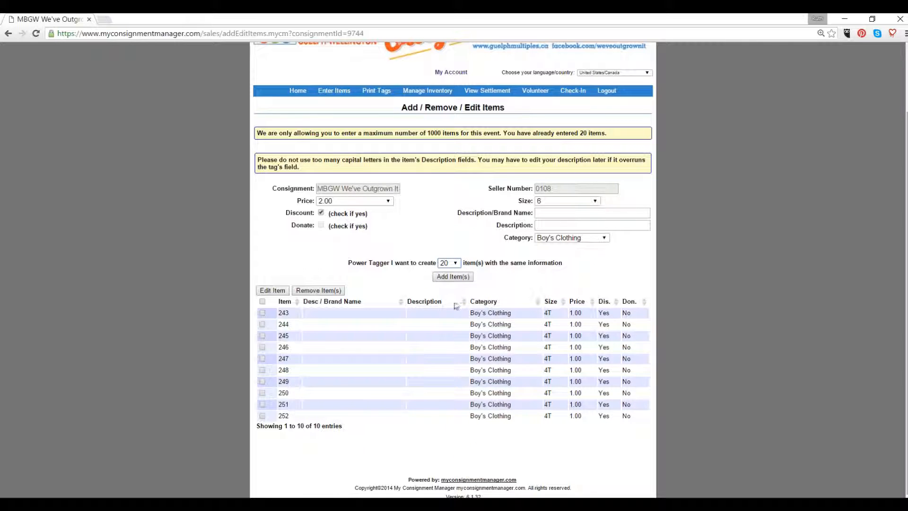
{"action": "left_click", "coordinate": [455, 262]}
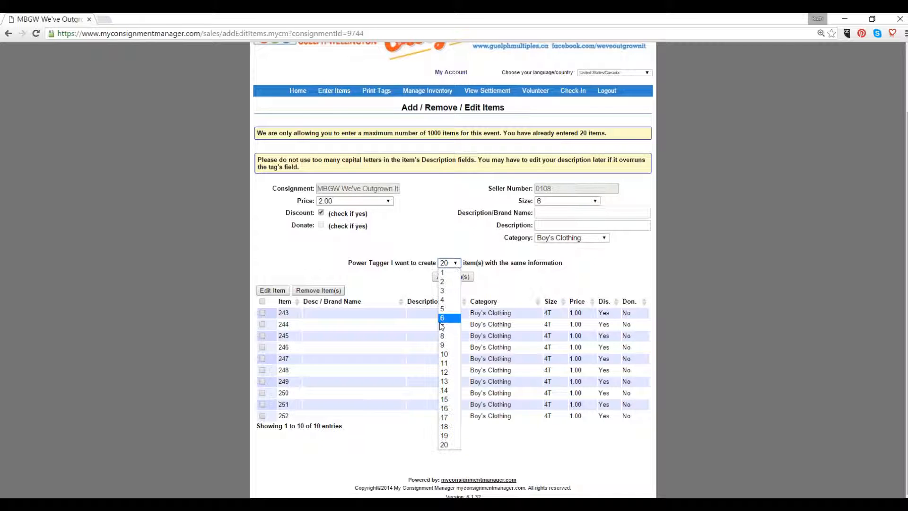
{"action": "left_click", "coordinate": [444, 444]}
{"action": "left_click", "coordinate": [444, 276]}
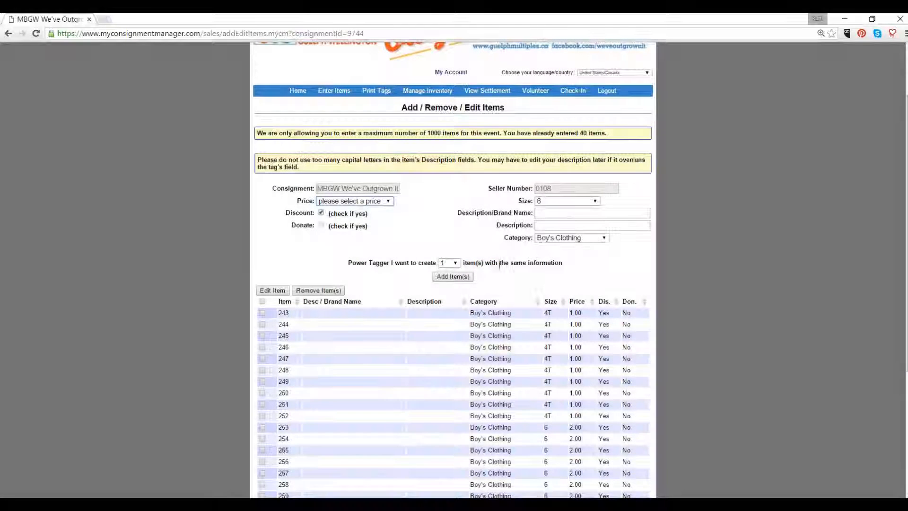
{"action": "scroll", "coordinate": [539, 264], "scroll_direction": "down", "scroll_amount": 4}
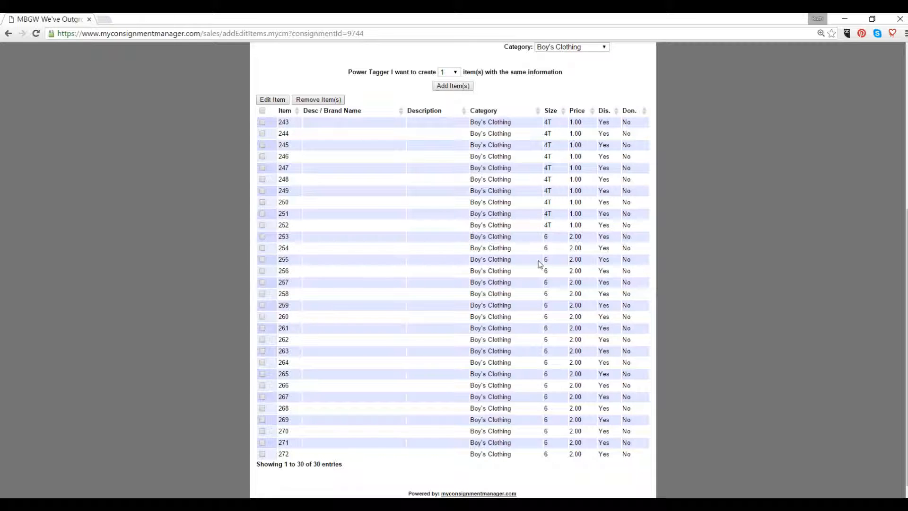
{"action": "scroll", "coordinate": [540, 264], "scroll_direction": "up", "scroll_amount": 5}
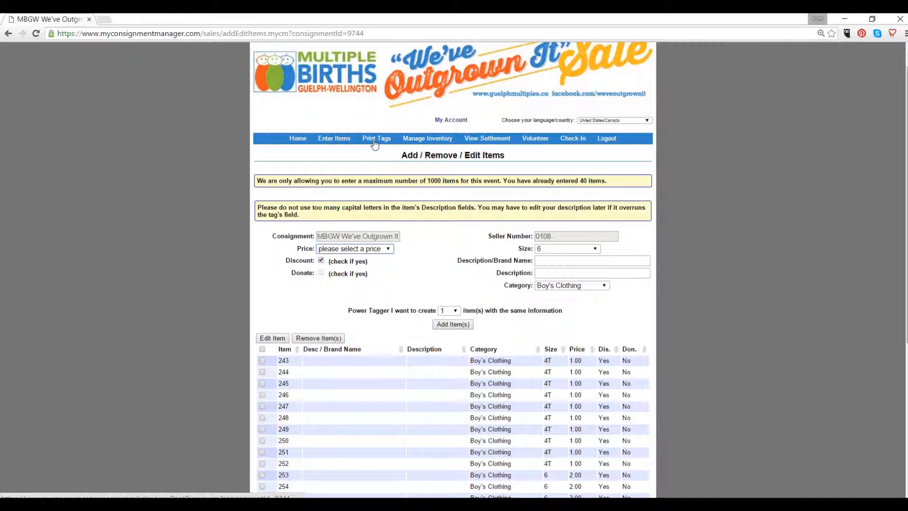
Step: Open item 243 for editing, bring up its price choices, and cancel the edit without updating the item
{"action": "scroll", "coordinate": [447, 263], "scroll_direction": "down", "scroll_amount": 1}
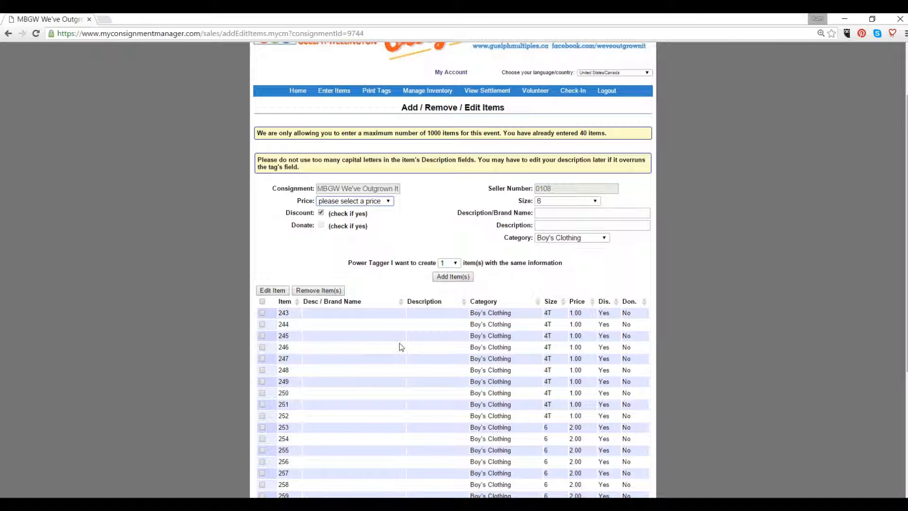
{"action": "left_click", "coordinate": [262, 313]}
{"action": "left_click", "coordinate": [273, 290]}
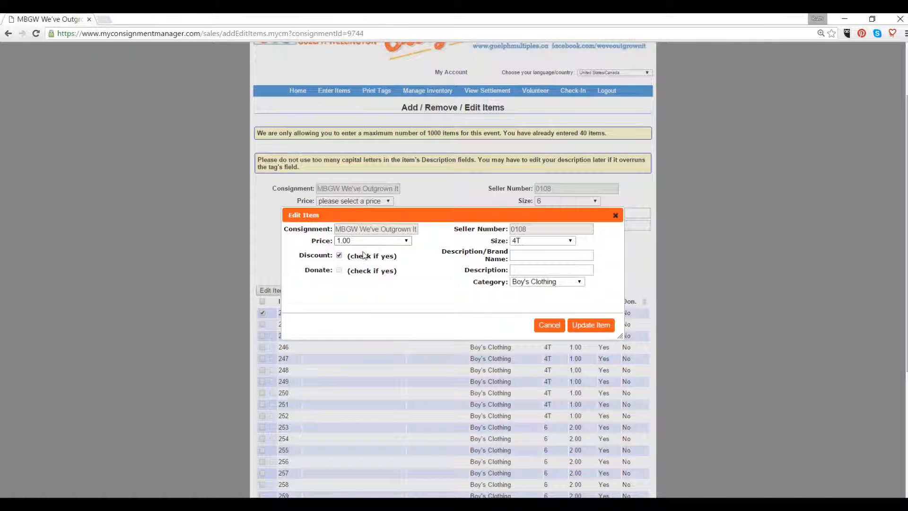
{"action": "left_click", "coordinate": [389, 242]}
{"action": "left_click", "coordinate": [374, 263]}
{"action": "left_click", "coordinate": [550, 326]}
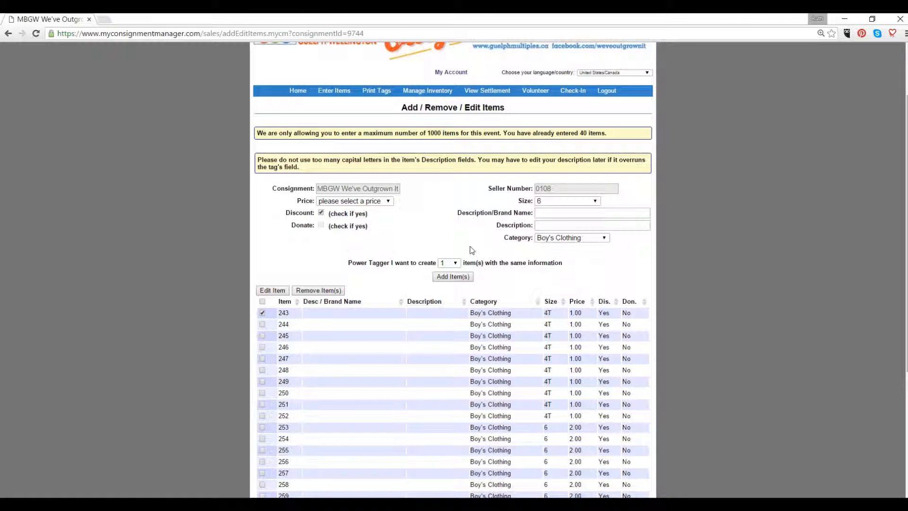
Step: Open the inventory management page and look over the event's items and their details
{"action": "left_click", "coordinate": [422, 91]}
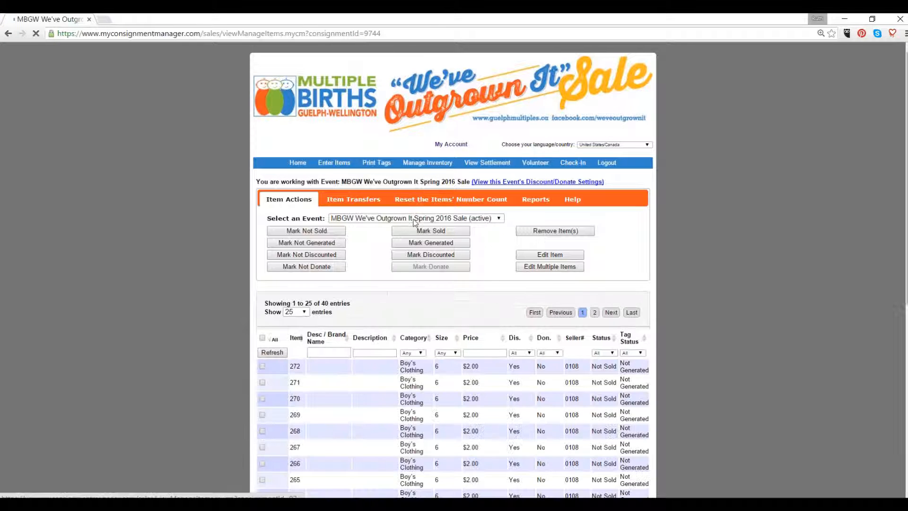
{"action": "scroll", "coordinate": [784, 158], "scroll_direction": "down", "scroll_amount": 2}
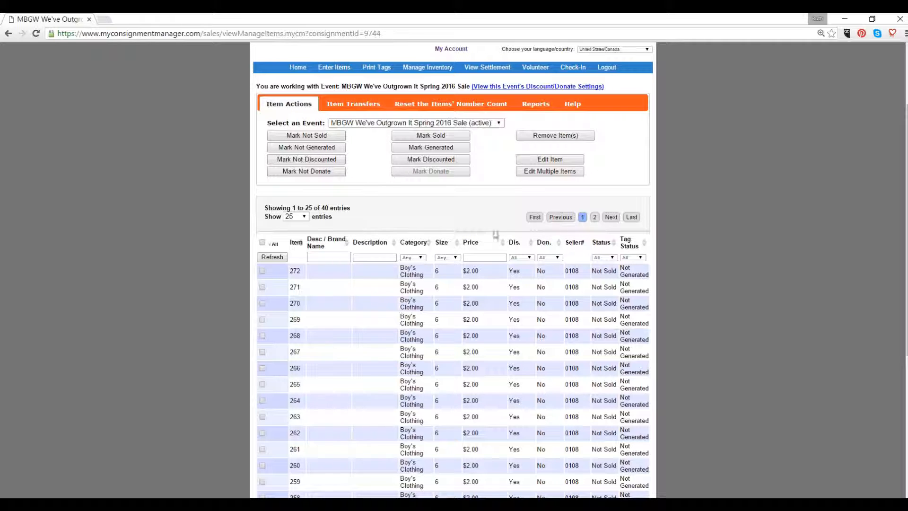
{"action": "scroll", "coordinate": [443, 216], "scroll_direction": "down", "scroll_amount": 2}
{"action": "scroll", "coordinate": [443, 219], "scroll_direction": "up", "scroll_amount": 2}
Step: Open the page for generating and printing tags and set its list to show 120 entries
{"action": "left_click", "coordinate": [378, 69]}
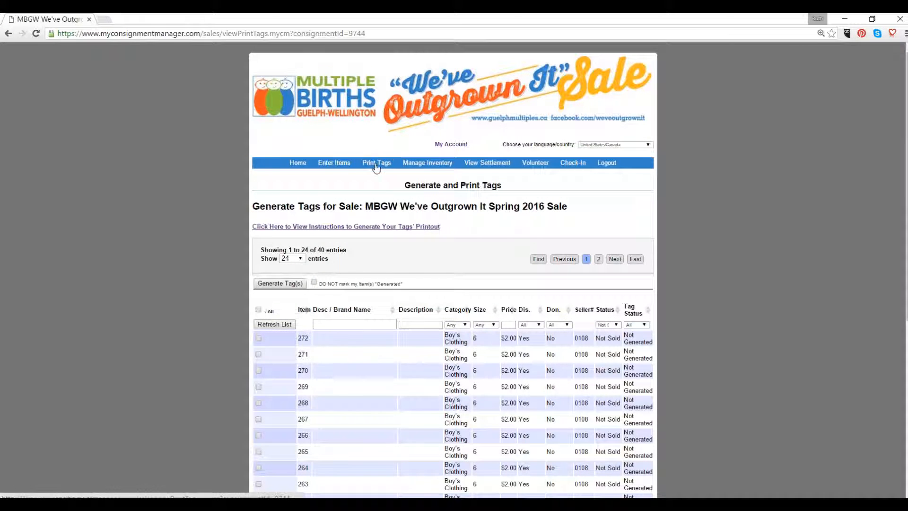
{"action": "scroll", "coordinate": [781, 183], "scroll_direction": "down", "scroll_amount": 6}
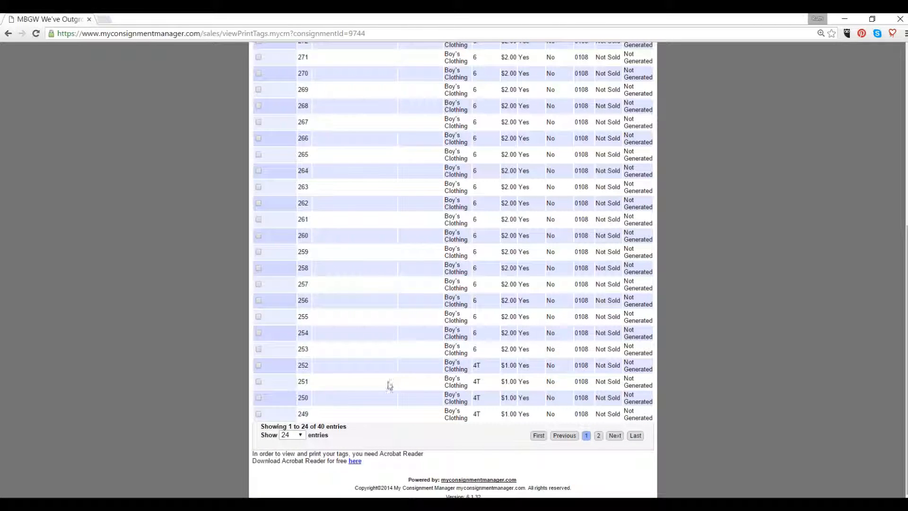
{"action": "left_click", "coordinate": [298, 435]}
{"action": "left_click", "coordinate": [293, 475]}
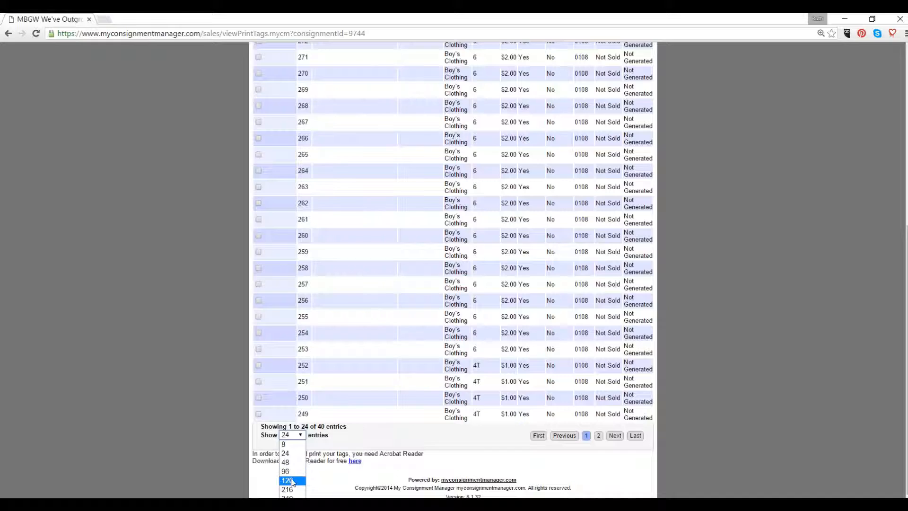
Step: Compare the tag status of the older and newer items in the list and dismiss the calendar reminder
{"action": "scroll", "coordinate": [832, 177], "scroll_direction": "down", "scroll_amount": 3}
{"action": "scroll", "coordinate": [832, 177], "scroll_direction": "down", "scroll_amount": 3}
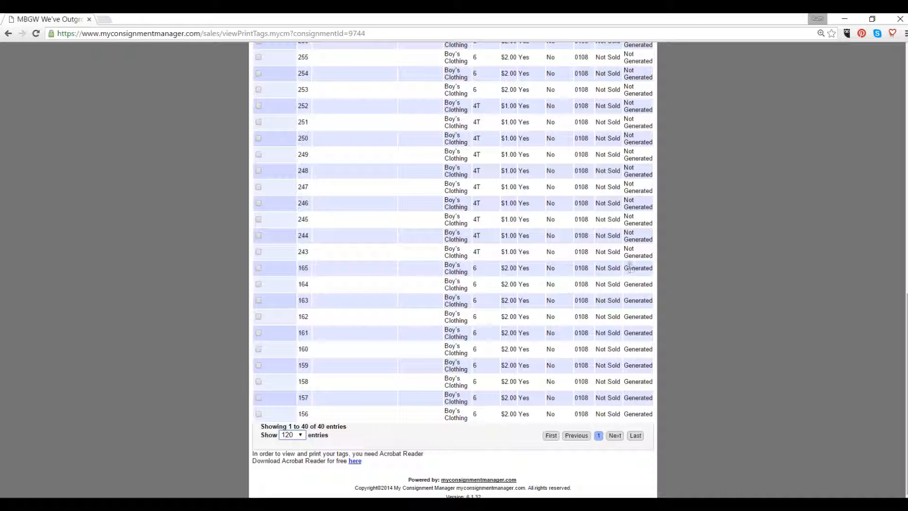
{"action": "mouse_move", "coordinate": [629, 271]}
{"action": "left_mouse_down"}
{"action": "mouse_move", "coordinate": [628, 497]}
{"action": "mouse_move", "coordinate": [644, 270]}
{"action": "left_mouse_up"}
{"action": "left_click", "coordinate": [629, 253]}
{"action": "scroll", "coordinate": [675, 248], "scroll_direction": "up", "scroll_amount": 12}
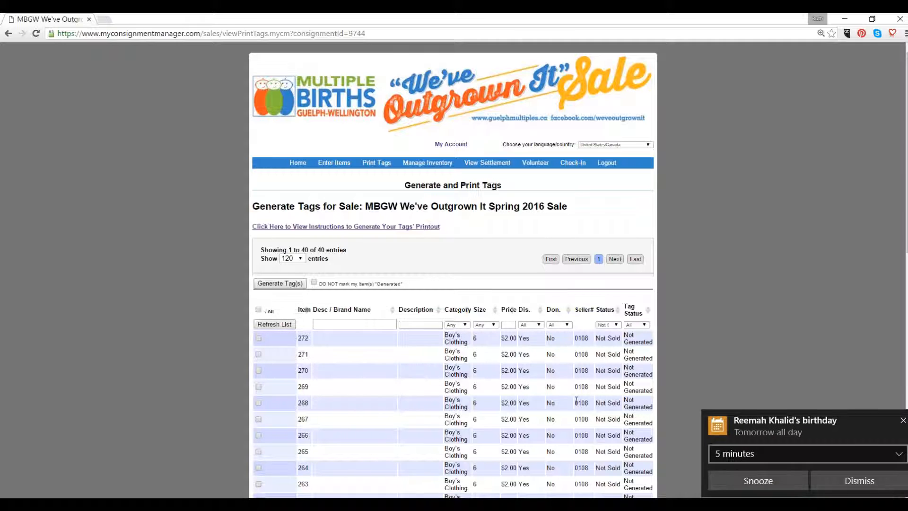
{"action": "left_click", "coordinate": [902, 422]}
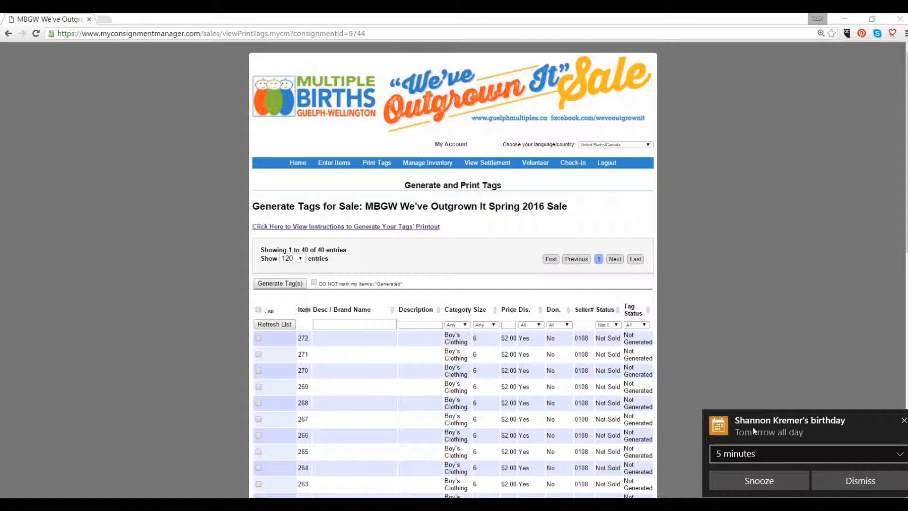
Step: Filter the tag list to items whose tag status is Not Generated, refresh it, and look over the remaining items
{"action": "left_click", "coordinate": [903, 421]}
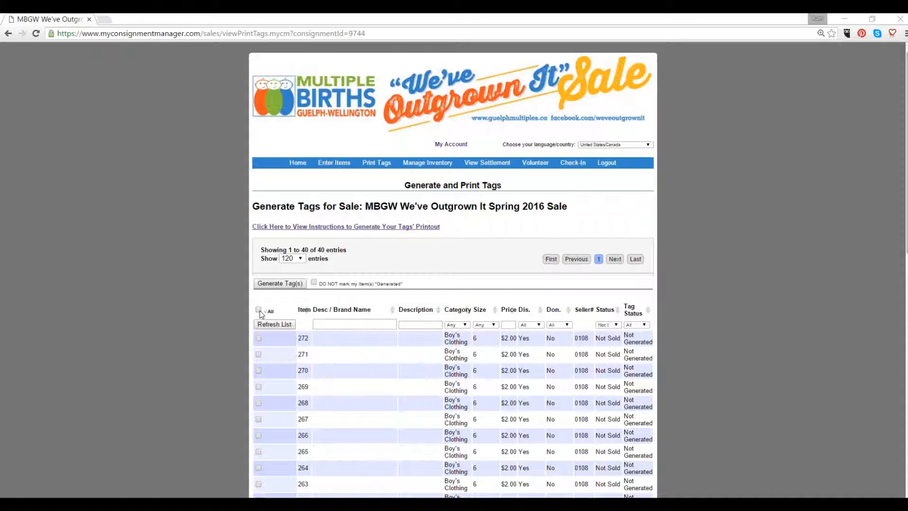
{"action": "left_click", "coordinate": [645, 325]}
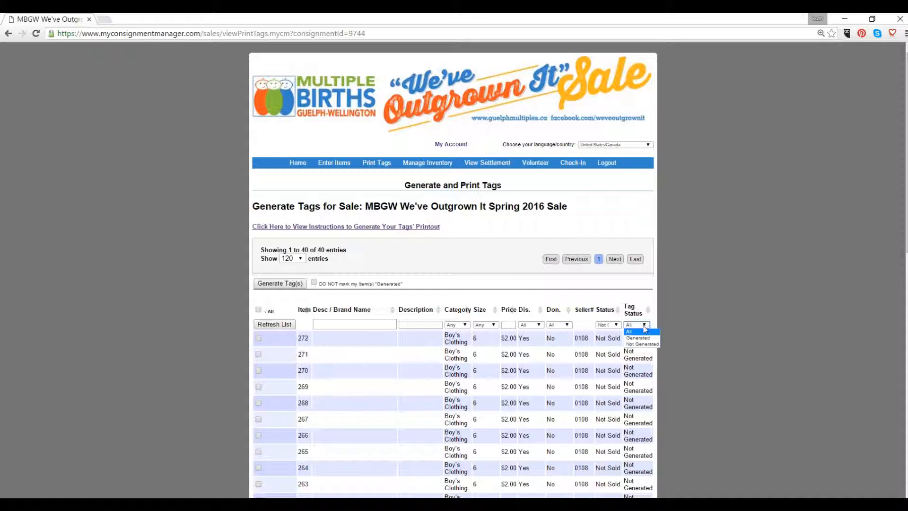
{"action": "left_click", "coordinate": [635, 340]}
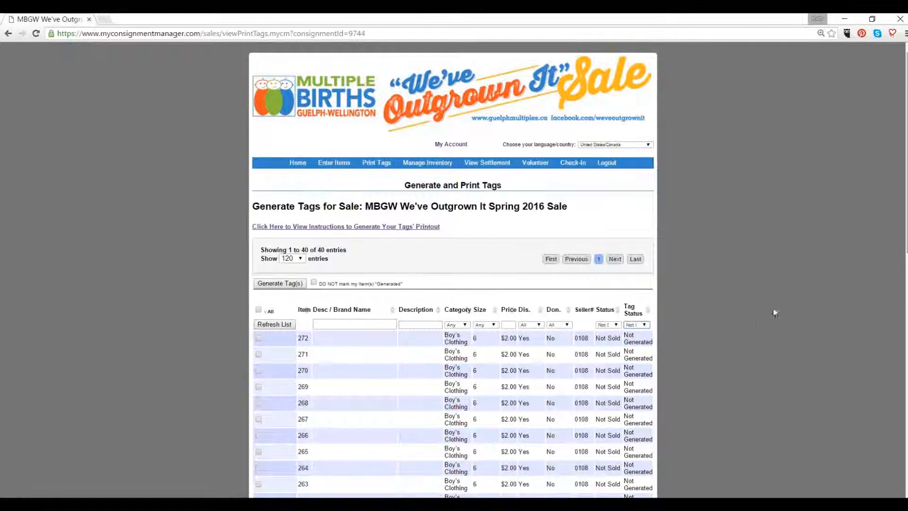
{"action": "scroll", "coordinate": [757, 326], "scroll_direction": "down", "scroll_amount": 7}
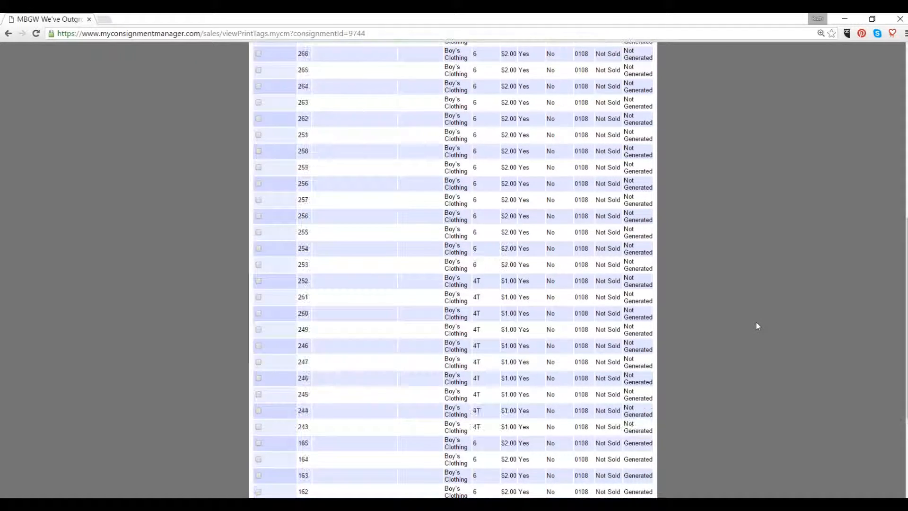
{"action": "scroll", "coordinate": [755, 326], "scroll_direction": "up", "scroll_amount": 4}
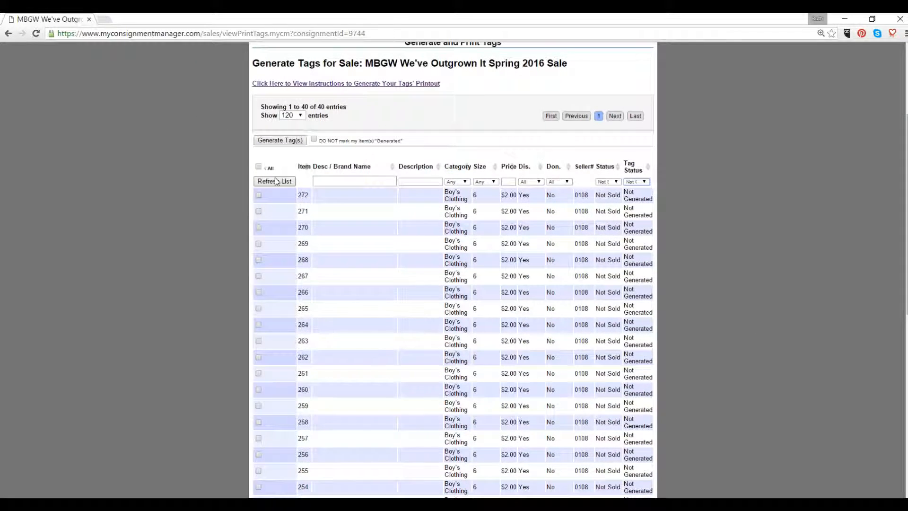
{"action": "left_click", "coordinate": [277, 182]}
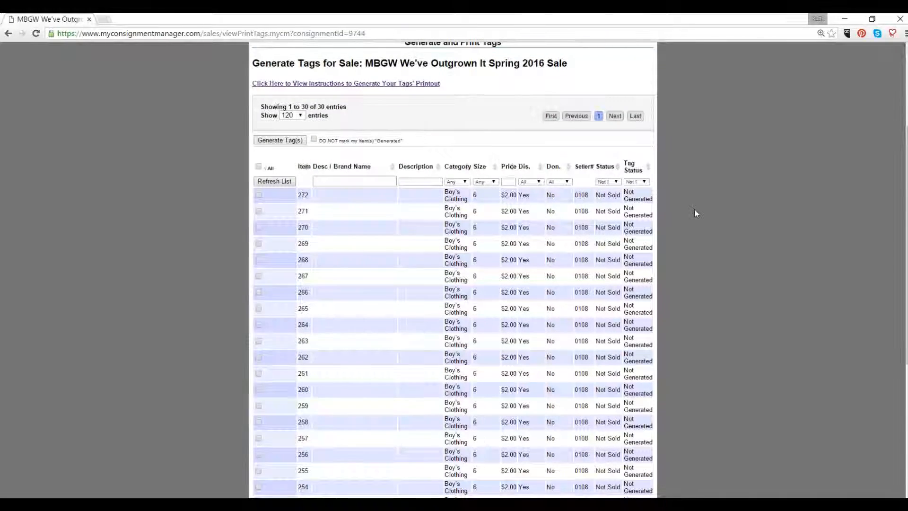
{"action": "scroll", "coordinate": [695, 213], "scroll_direction": "down", "scroll_amount": 5}
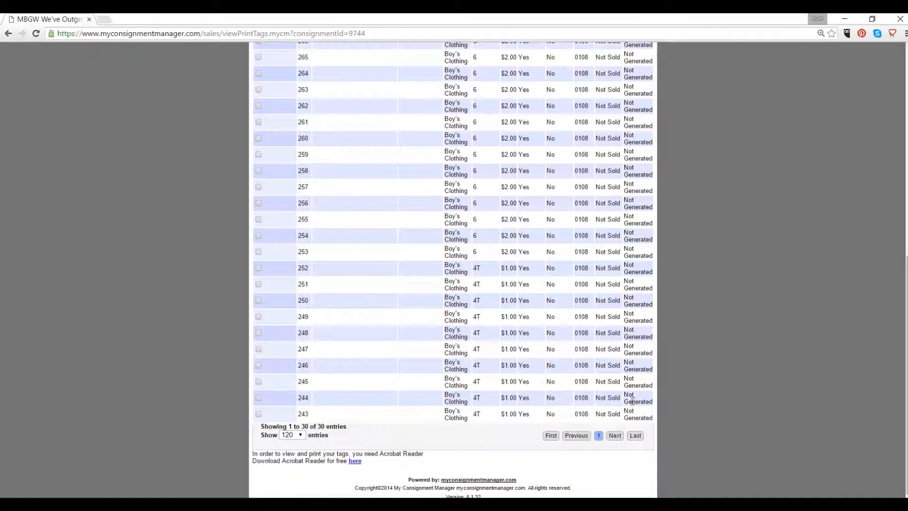
{"action": "scroll", "coordinate": [692, 395], "scroll_direction": "up", "scroll_amount": 6}
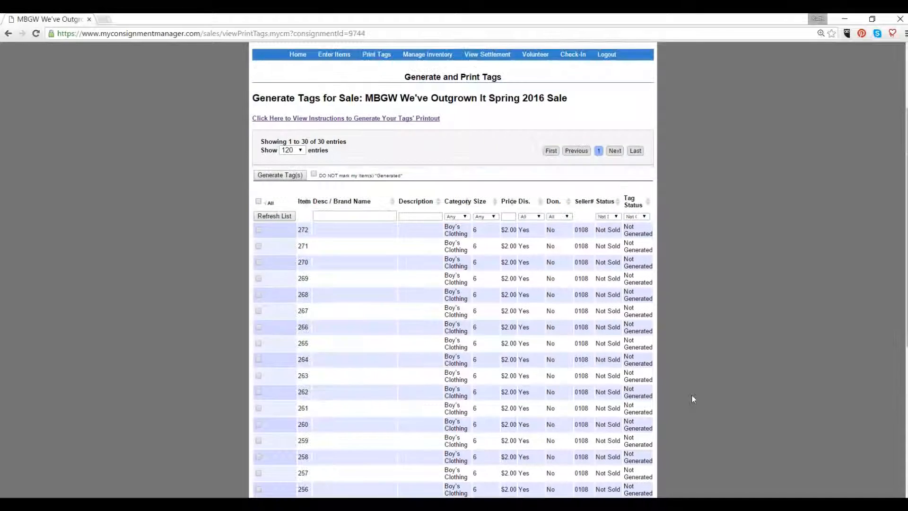
Step: Generate tags for all the listed items, confirm the print request, and open the downloaded PDF
{"action": "left_click", "coordinate": [258, 201]}
{"action": "left_click", "coordinate": [279, 175]}
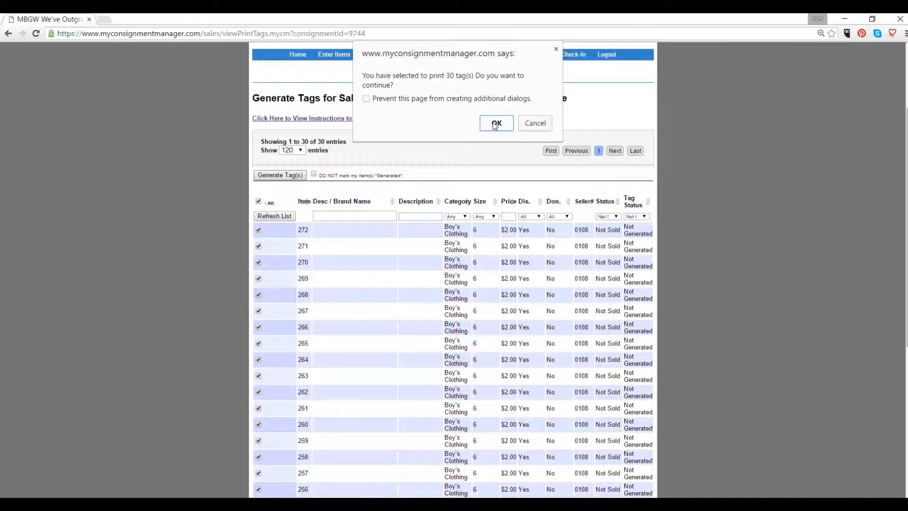
{"action": "left_click", "coordinate": [494, 123]}
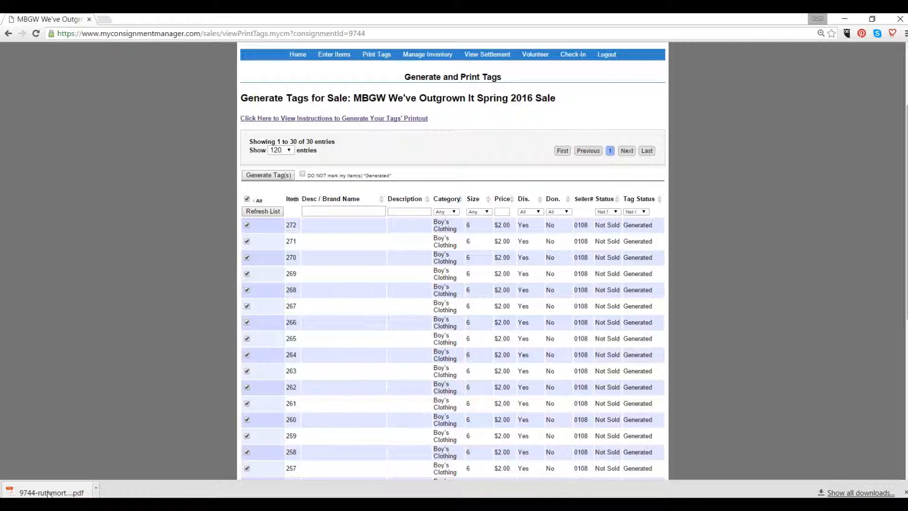
{"action": "left_click", "coordinate": [51, 494]}
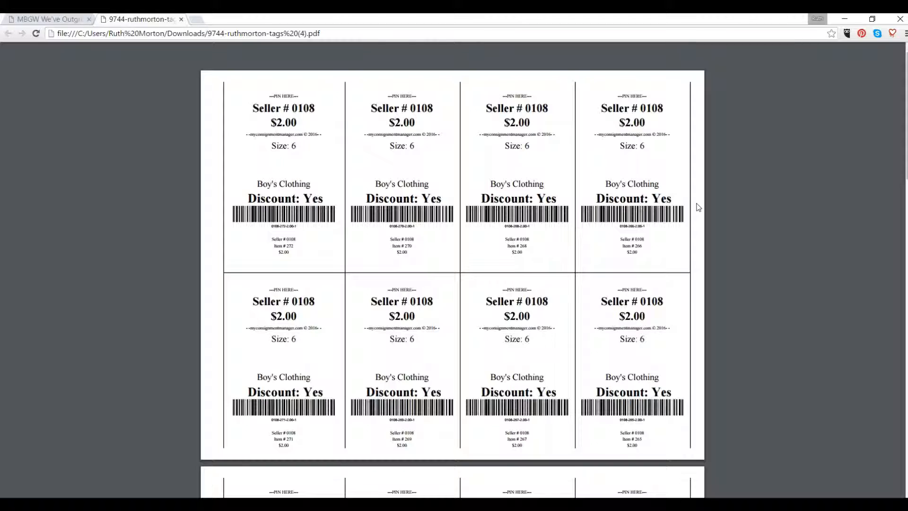
Step: Look through all pages of the tag PDF and examine the item and seller numbers below the barcodes on the first page
{"action": "scroll", "coordinate": [698, 207], "scroll_direction": "down", "scroll_amount": 20}
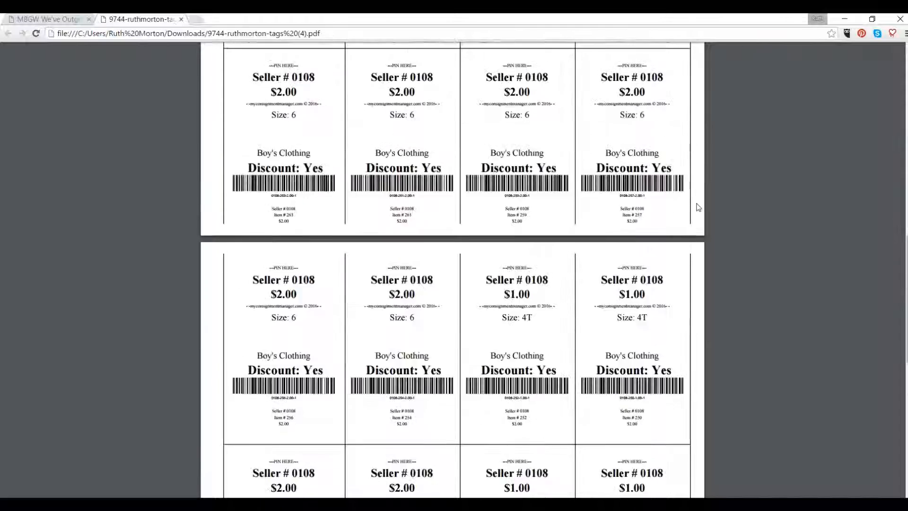
{"action": "scroll", "coordinate": [653, 286], "scroll_direction": "down", "scroll_amount": 3}
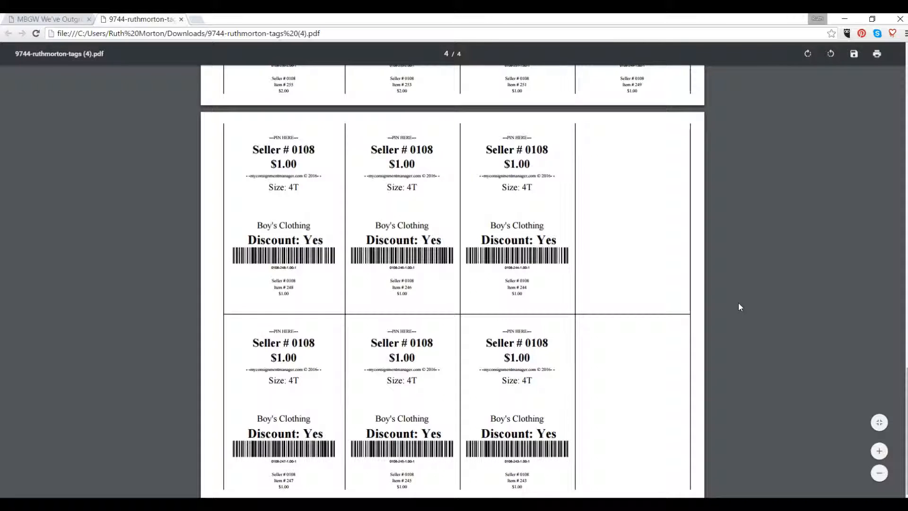
{"action": "scroll", "coordinate": [739, 303], "scroll_direction": "up", "scroll_amount": 16}
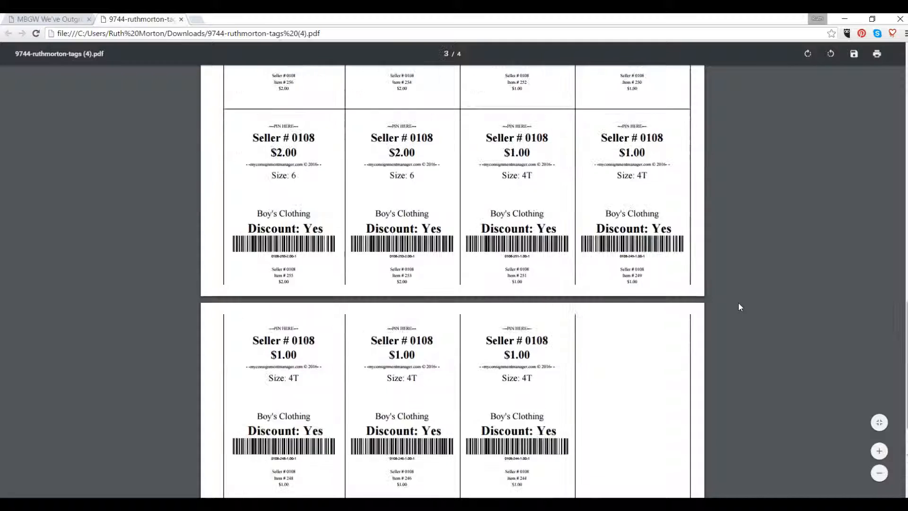
{"action": "scroll", "coordinate": [739, 306], "scroll_direction": "up", "scroll_amount": 8}
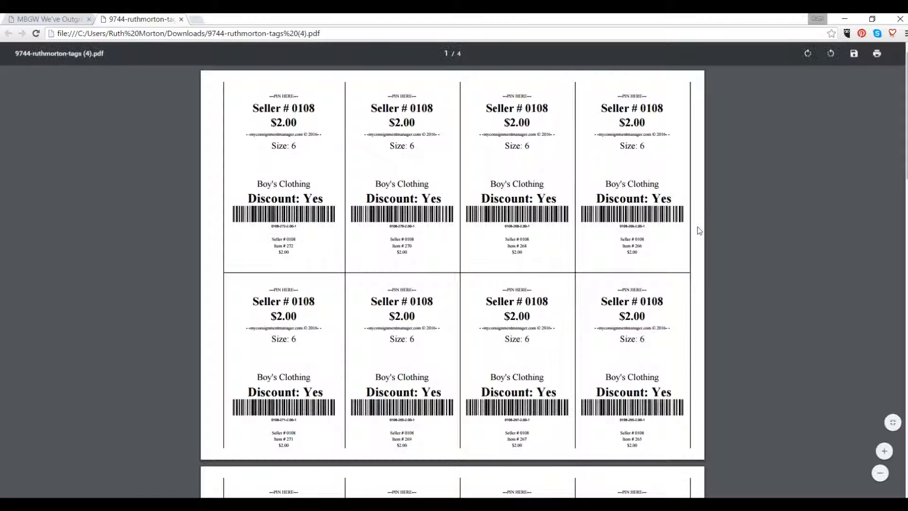
{"action": "double_click", "coordinate": [638, 246]}
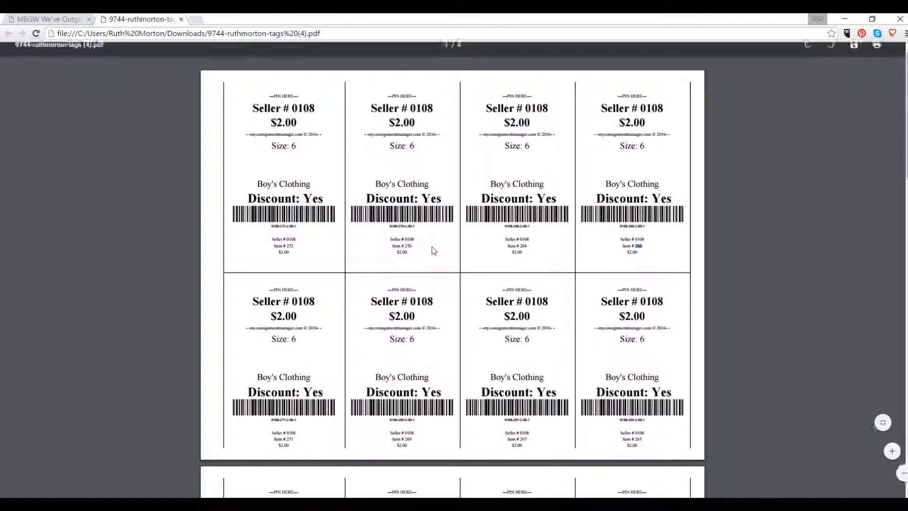
{"action": "left_click", "coordinate": [627, 239]}
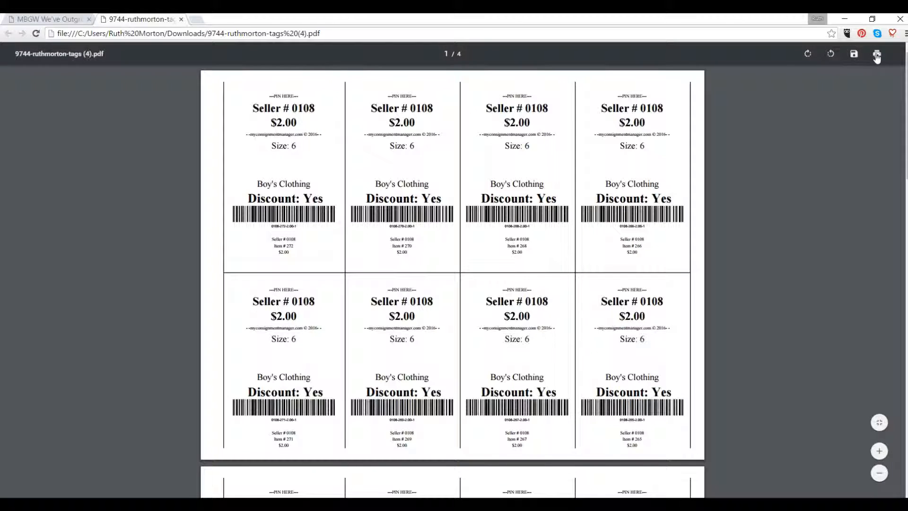
Step: Print all pages of the tag PDF on the office printer and return to the tag generation page
{"action": "left_click", "coordinate": [876, 54]}
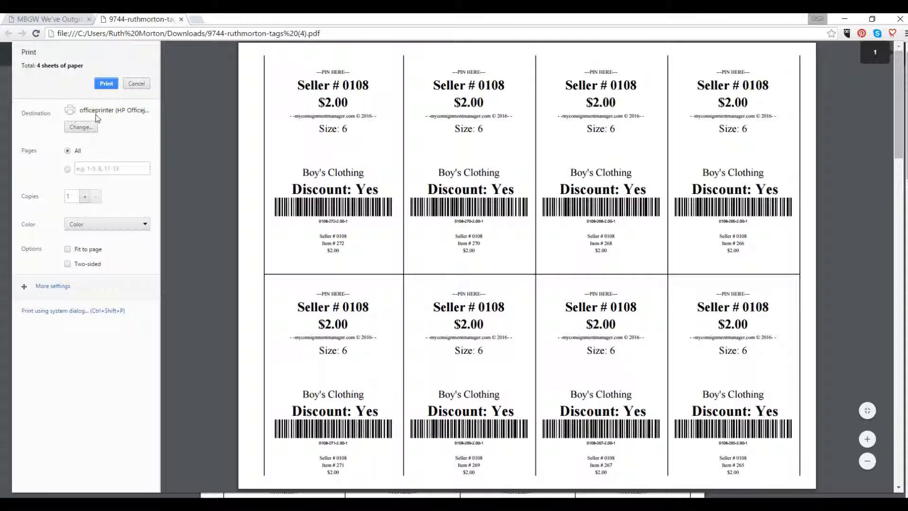
{"action": "left_click", "coordinate": [105, 85]}
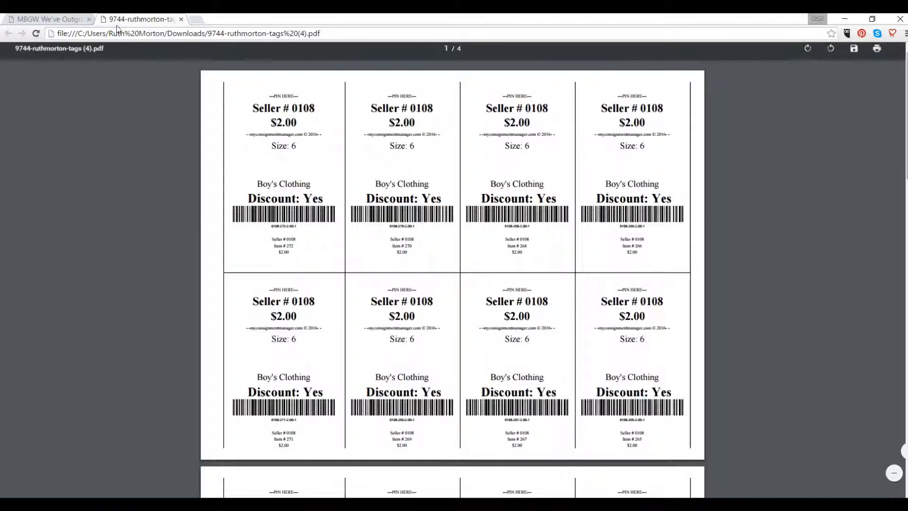
{"action": "left_click", "coordinate": [53, 22]}
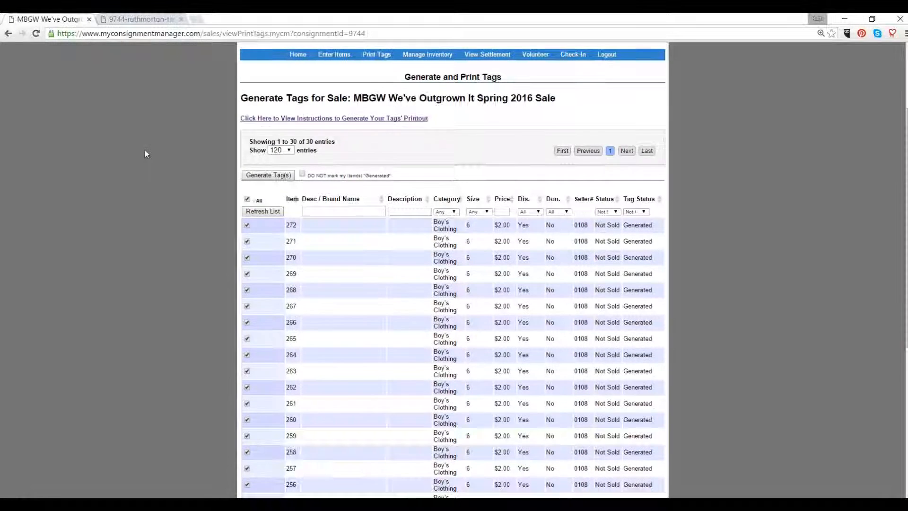
Step: Open the volunteer page and set its shift list to show 90 entries
{"action": "scroll", "coordinate": [145, 149], "scroll_direction": "up", "scroll_amount": 1}
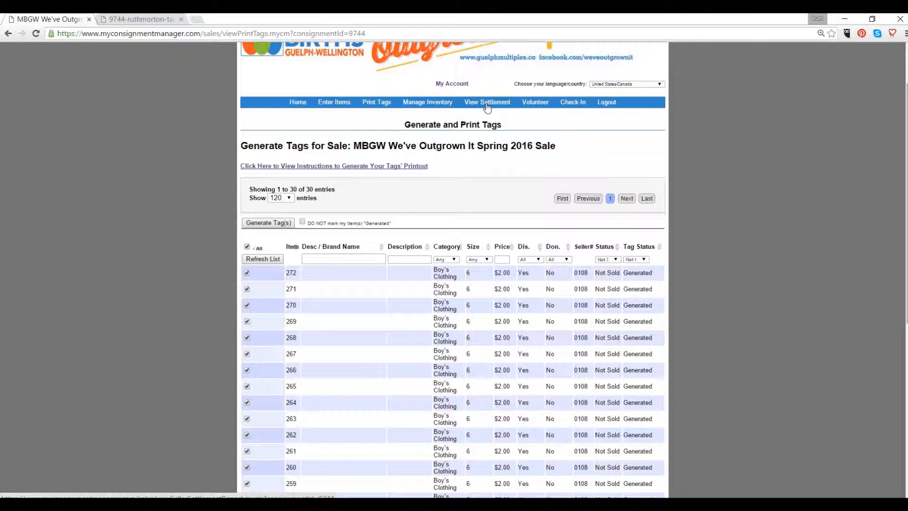
{"action": "left_click", "coordinate": [535, 103]}
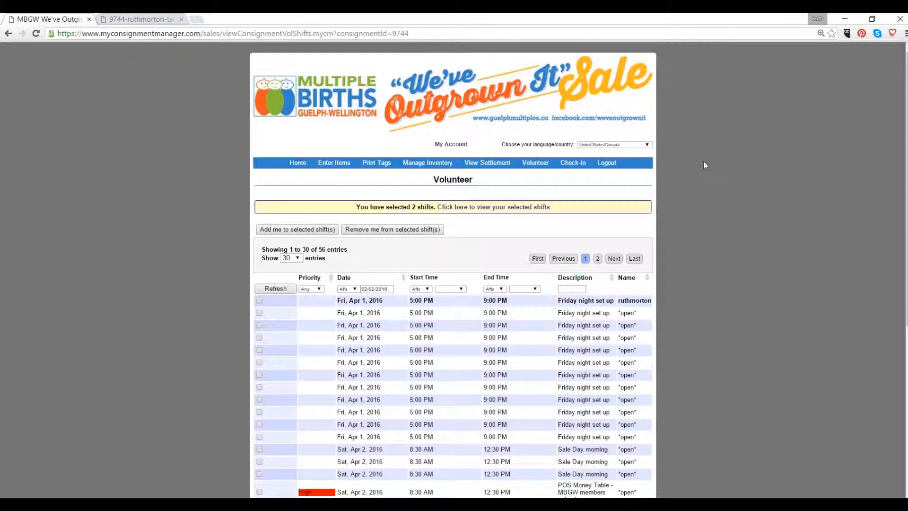
{"action": "scroll", "coordinate": [703, 162], "scroll_direction": "down", "scroll_amount": 1}
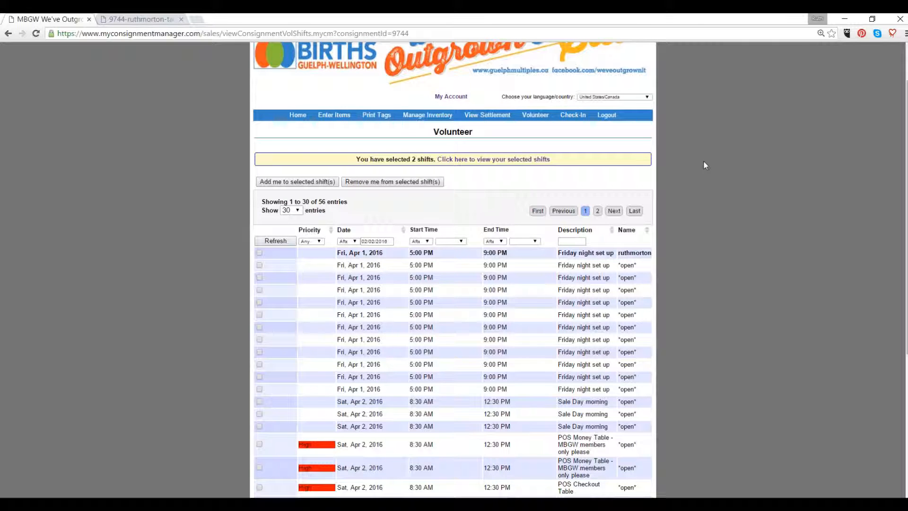
{"action": "scroll", "coordinate": [703, 162], "scroll_direction": "down", "scroll_amount": 1}
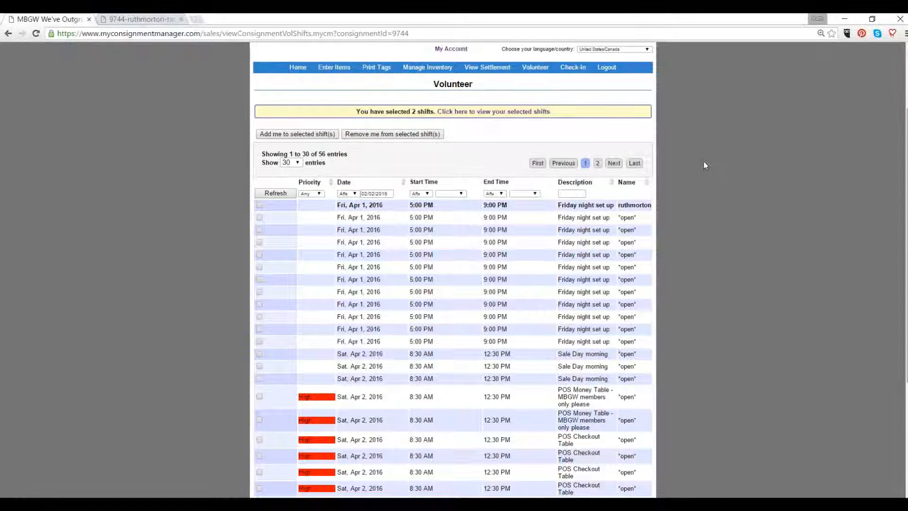
{"action": "scroll", "coordinate": [703, 164], "scroll_direction": "down", "scroll_amount": 1}
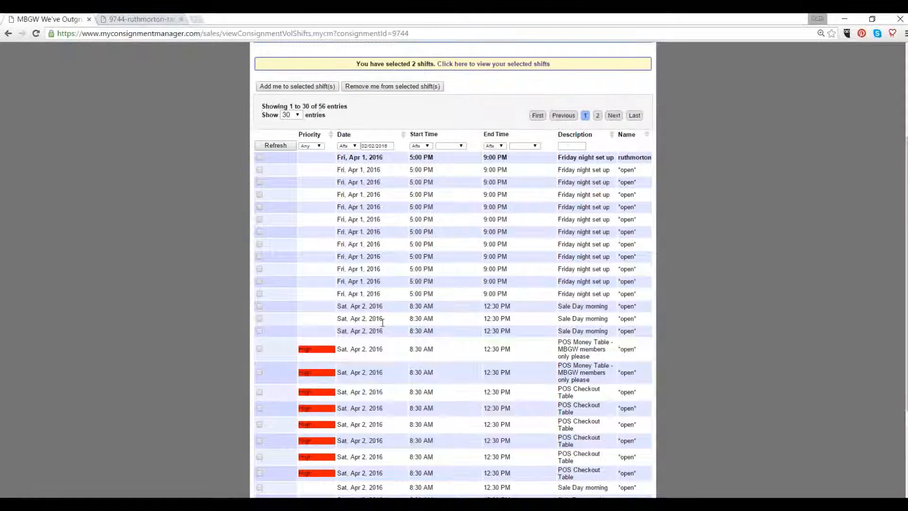
{"action": "scroll", "coordinate": [375, 320], "scroll_direction": "down", "scroll_amount": 3}
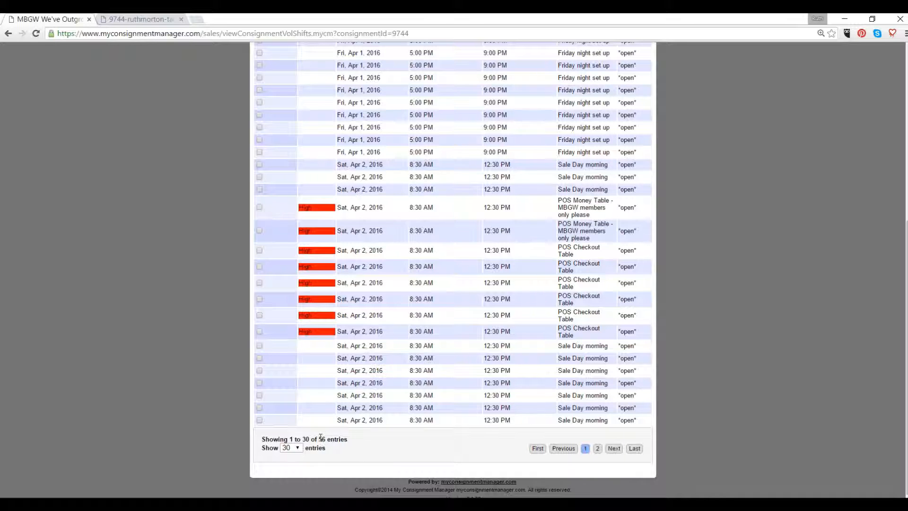
{"action": "left_click", "coordinate": [297, 448]}
{"action": "left_click", "coordinate": [294, 475]}
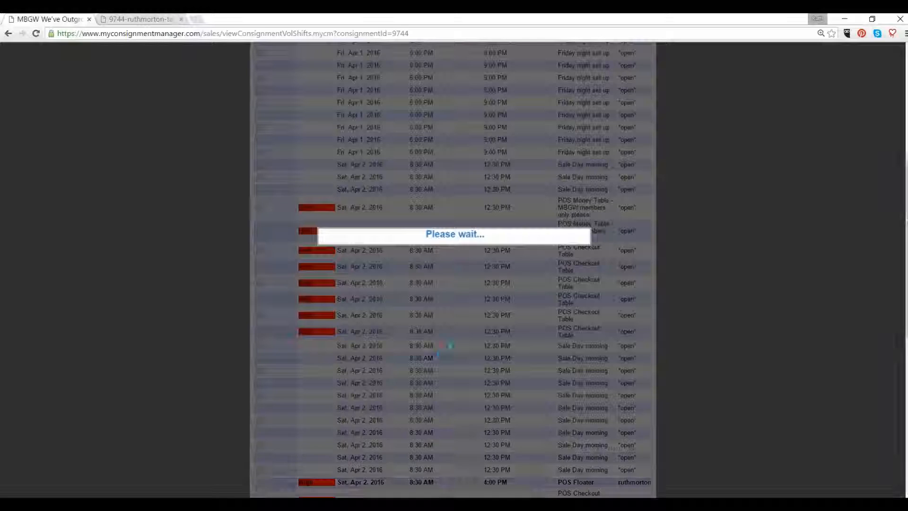
Step: Examine the dates, times, priorities and descriptions of the volunteer shifts, including the POS Checkout Table and Sale Day shifts
{"action": "scroll", "coordinate": [453, 347], "scroll_direction": "down", "scroll_amount": 3}
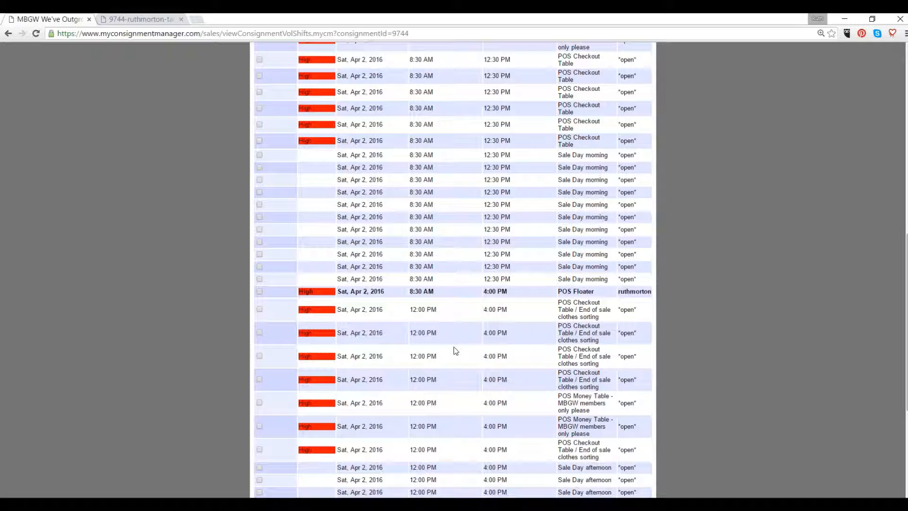
{"action": "scroll", "coordinate": [453, 350], "scroll_direction": "down", "scroll_amount": 3}
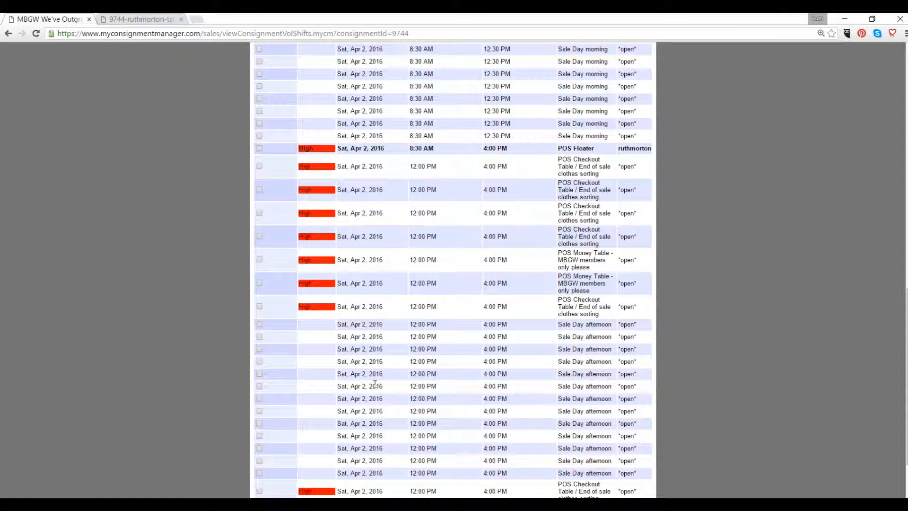
{"action": "scroll", "coordinate": [387, 296], "scroll_direction": "up", "scroll_amount": 4}
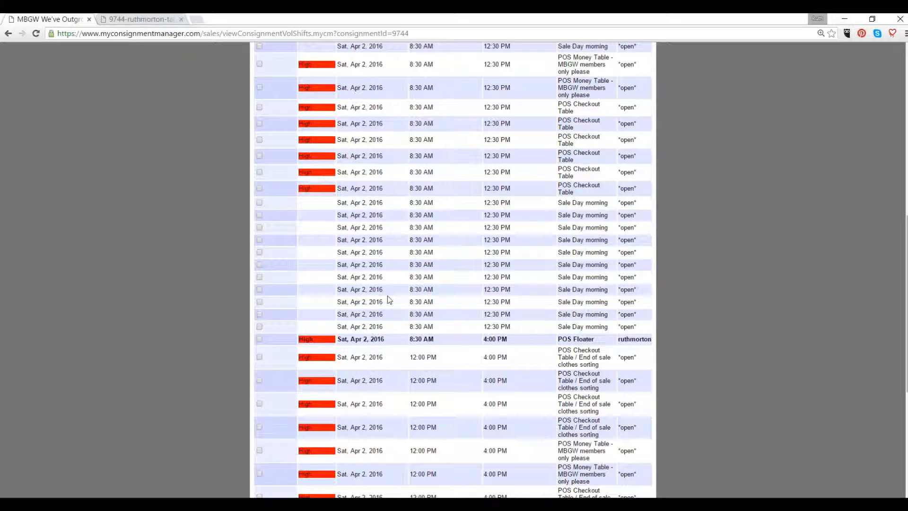
{"action": "scroll", "coordinate": [388, 296], "scroll_direction": "up", "scroll_amount": 1}
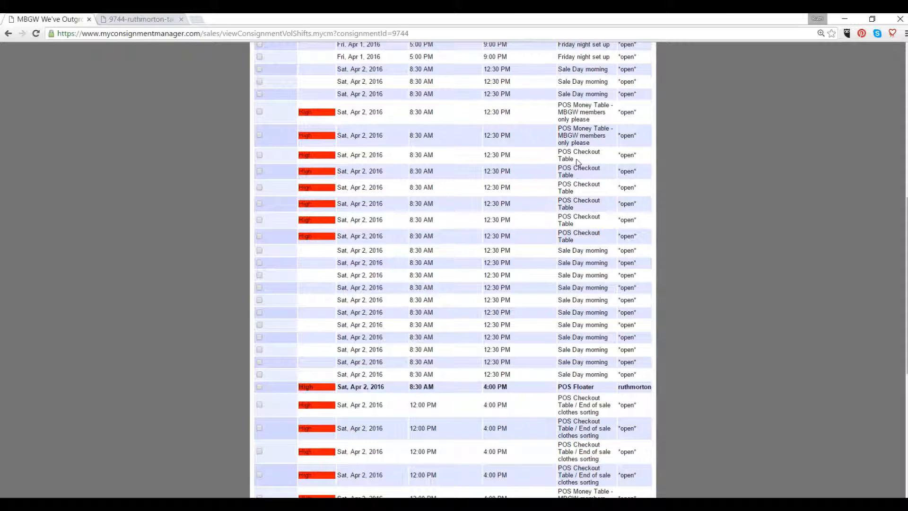
{"action": "left_click_drag", "start_coordinate": [574, 160], "coordinate": [559, 152]}
{"action": "left_click", "coordinate": [520, 161]}
{"action": "scroll", "coordinate": [519, 166], "scroll_direction": "down", "scroll_amount": 2}
{"action": "scroll", "coordinate": [519, 170], "scroll_direction": "up", "scroll_amount": 1}
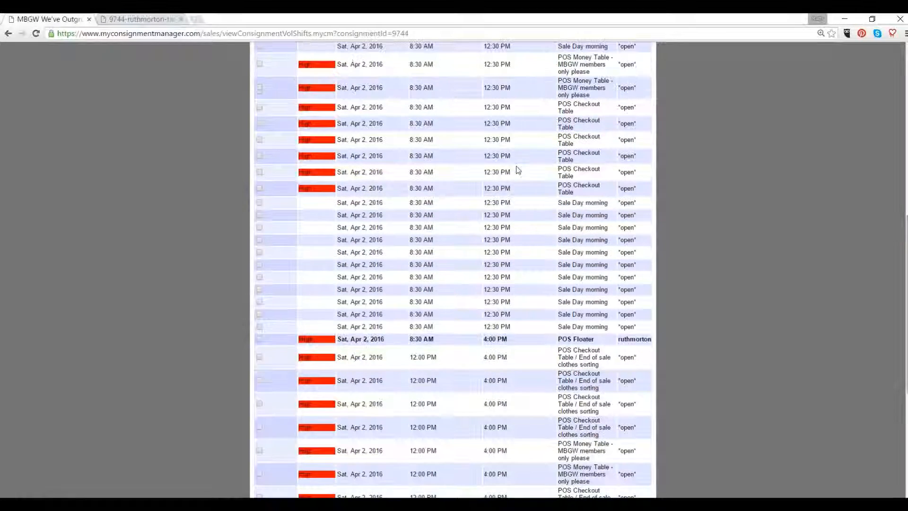
{"action": "scroll", "coordinate": [409, 212], "scroll_direction": "down", "scroll_amount": 3}
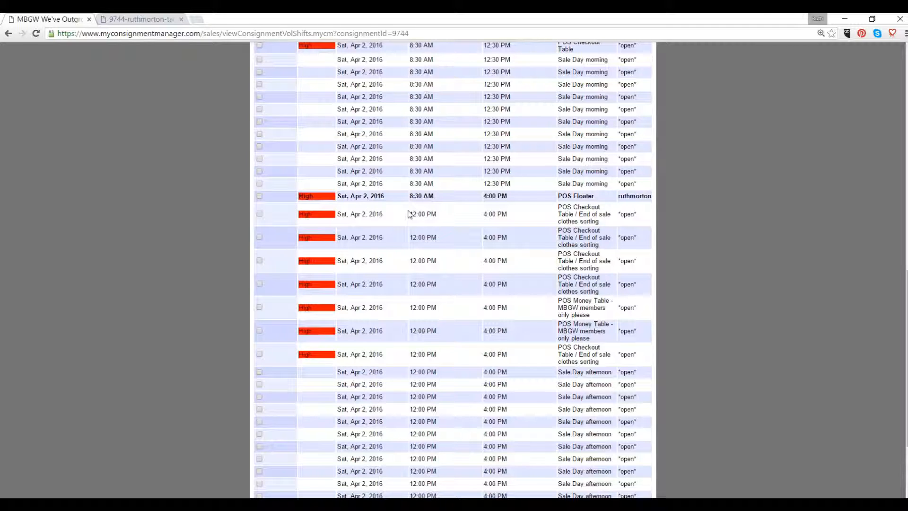
{"action": "scroll", "coordinate": [409, 214], "scroll_direction": "up", "scroll_amount": 6}
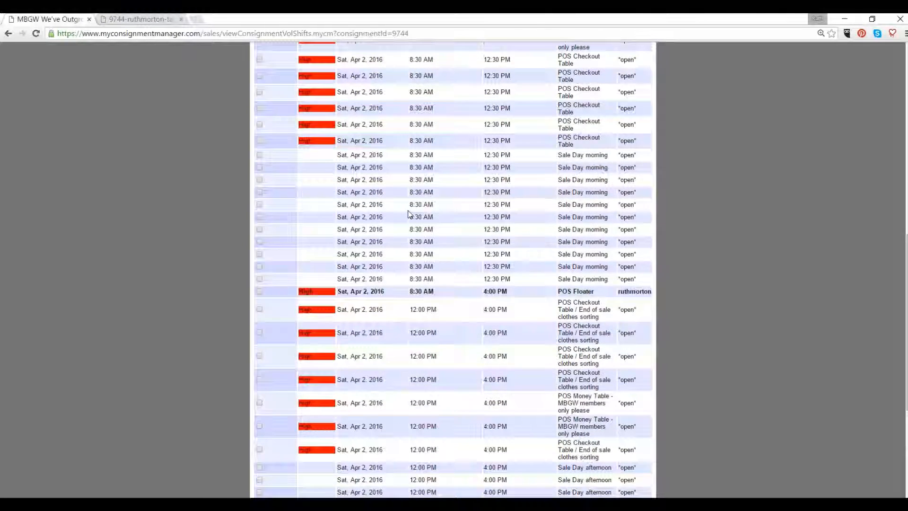
{"action": "scroll", "coordinate": [410, 214], "scroll_direction": "up", "scroll_amount": 2}
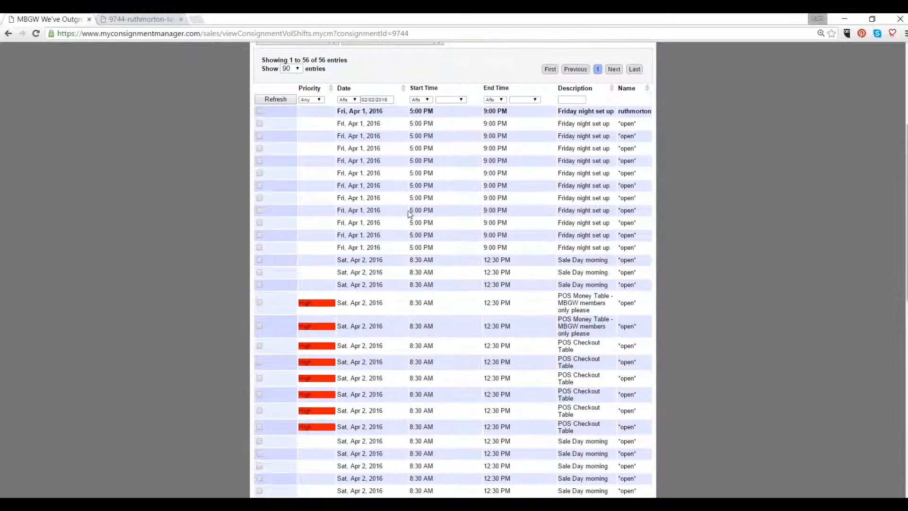
{"action": "scroll", "coordinate": [410, 214], "scroll_direction": "up", "scroll_amount": 2}
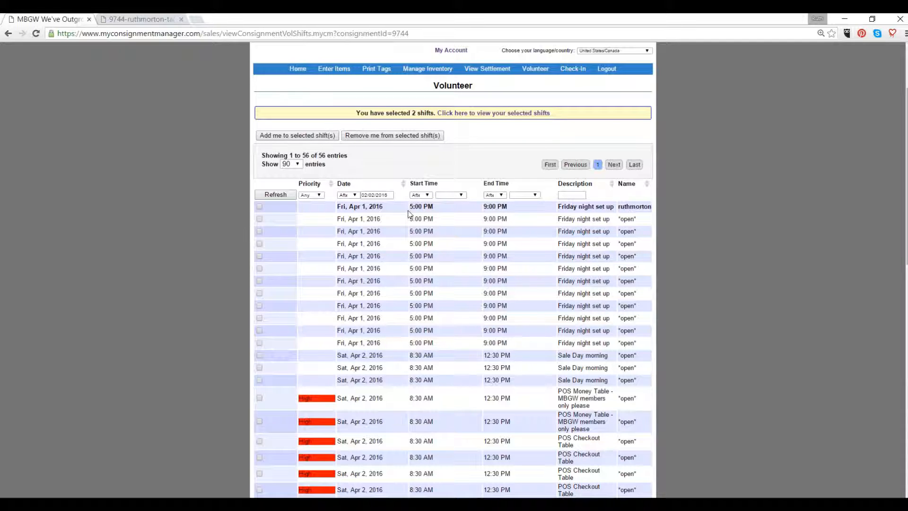
{"action": "scroll", "coordinate": [409, 214], "scroll_direction": "up", "scroll_amount": 3}
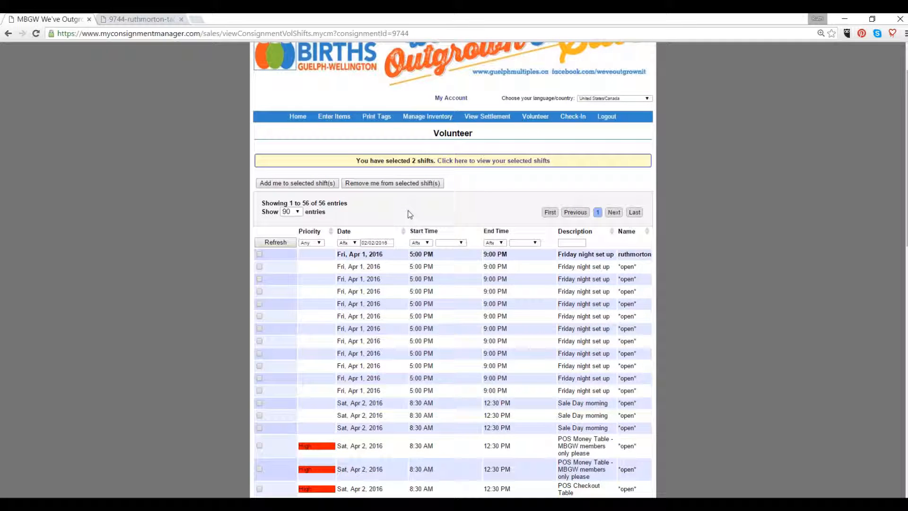